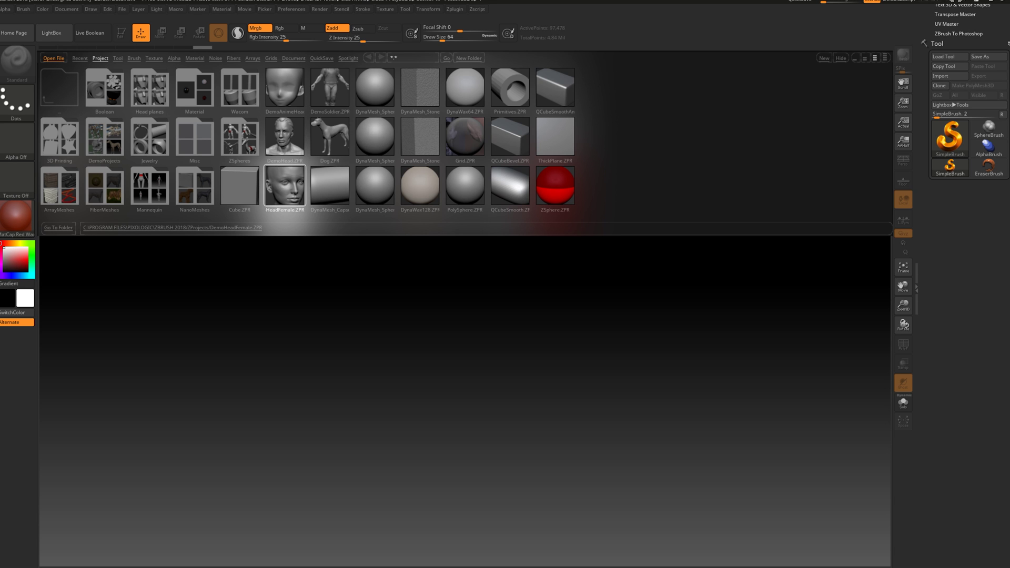
Step: Load the DemoHeadFemale.ZPR project and hide the floor grid
double_click(288, 221)
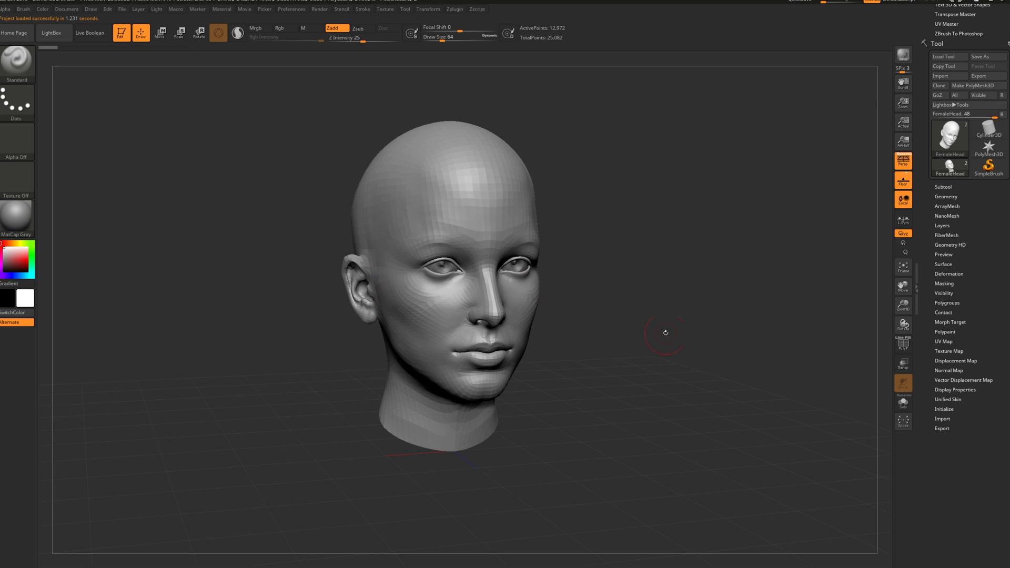
drag(679, 311, 738, 292)
click(903, 181)
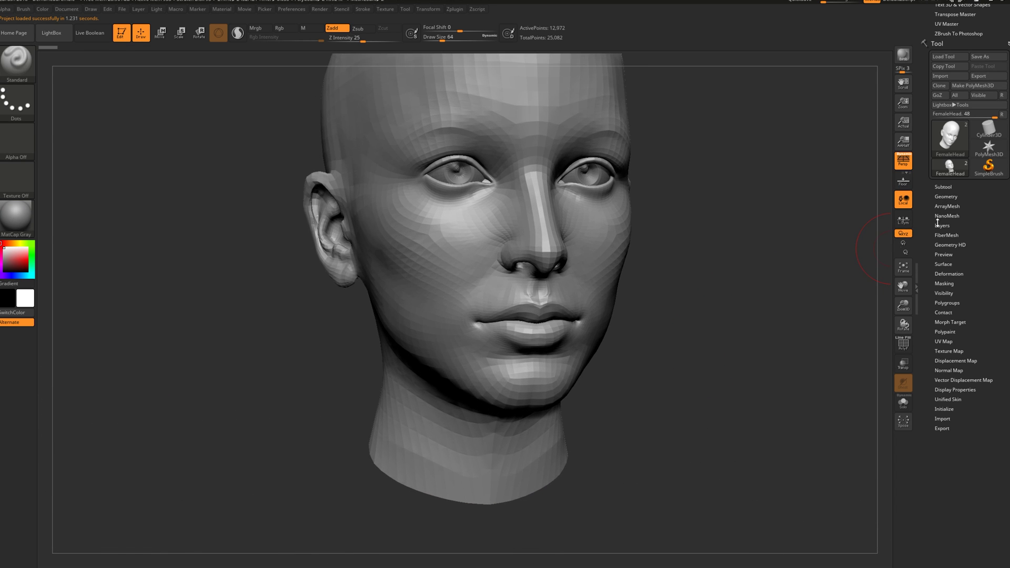
Step: Divide the head's geometry five times to reach subdivision level 6
click(946, 197)
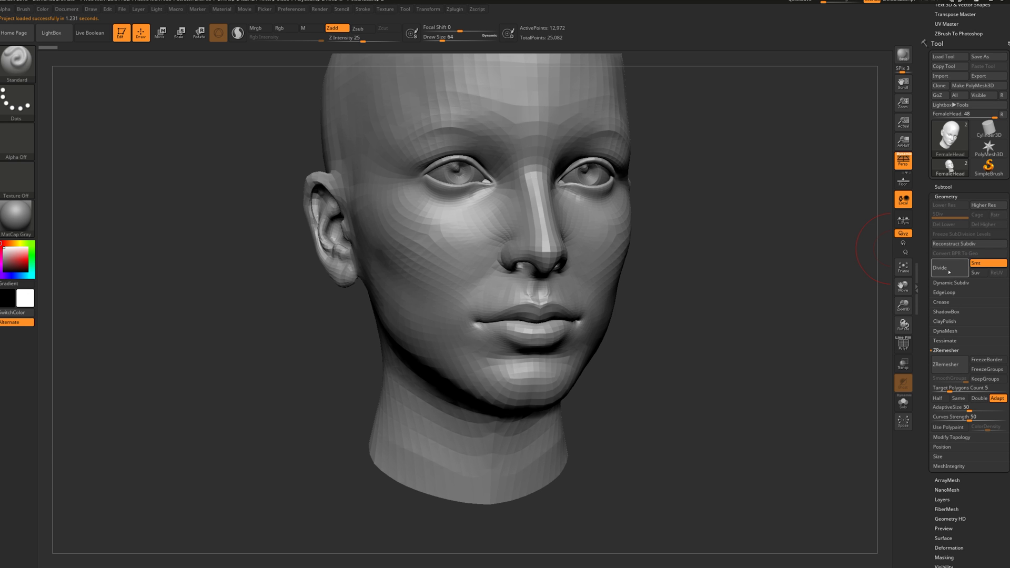
click(935, 270)
click(936, 270)
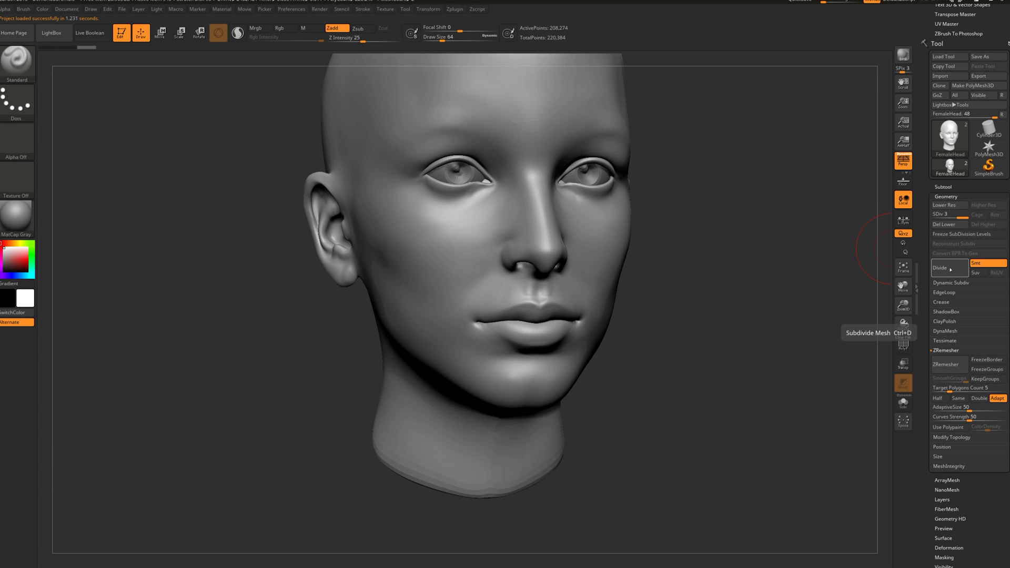
click(935, 270)
click(935, 269)
drag(764, 273, 729, 326)
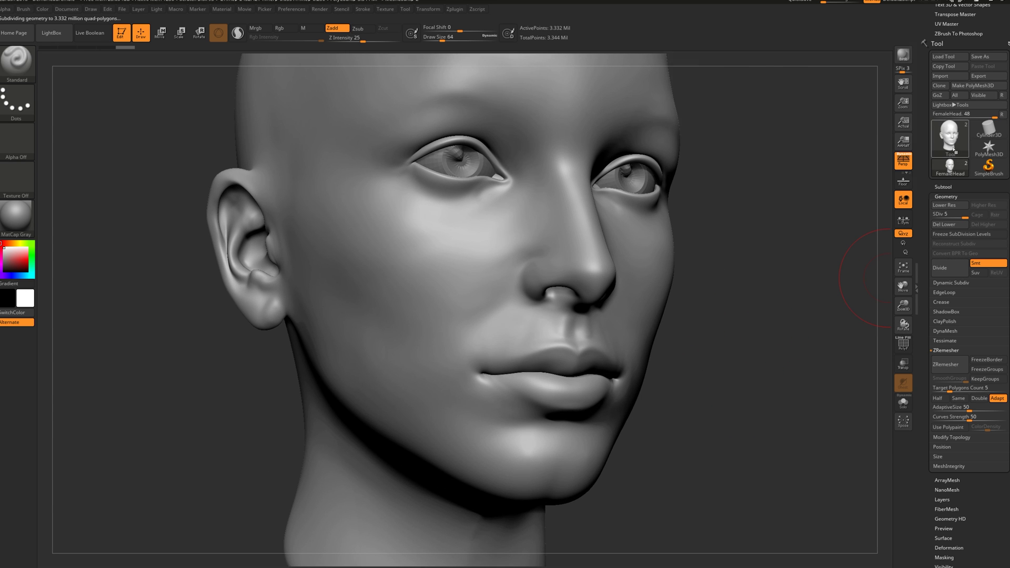
mouse_move(954, 151)
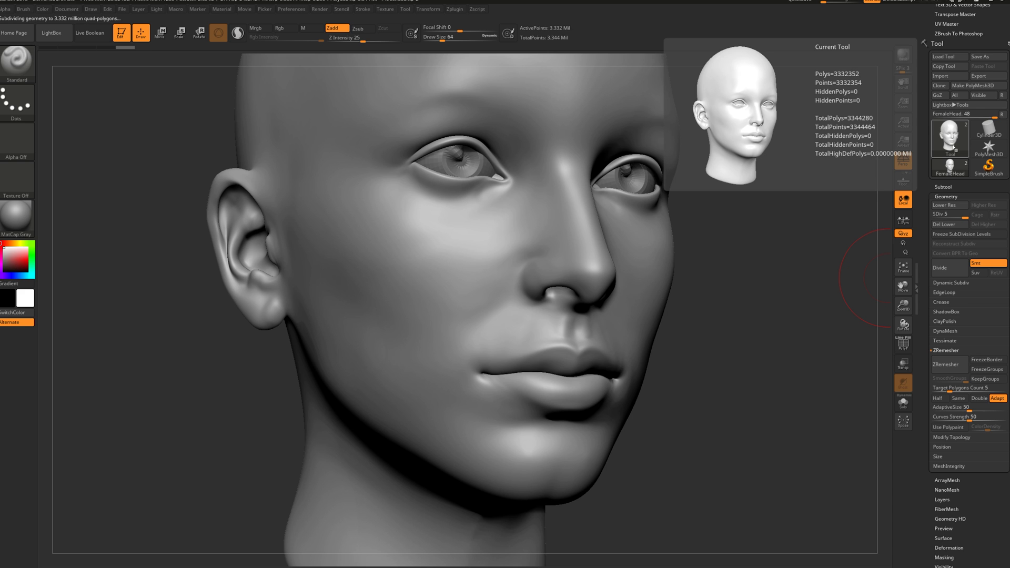
click(940, 273)
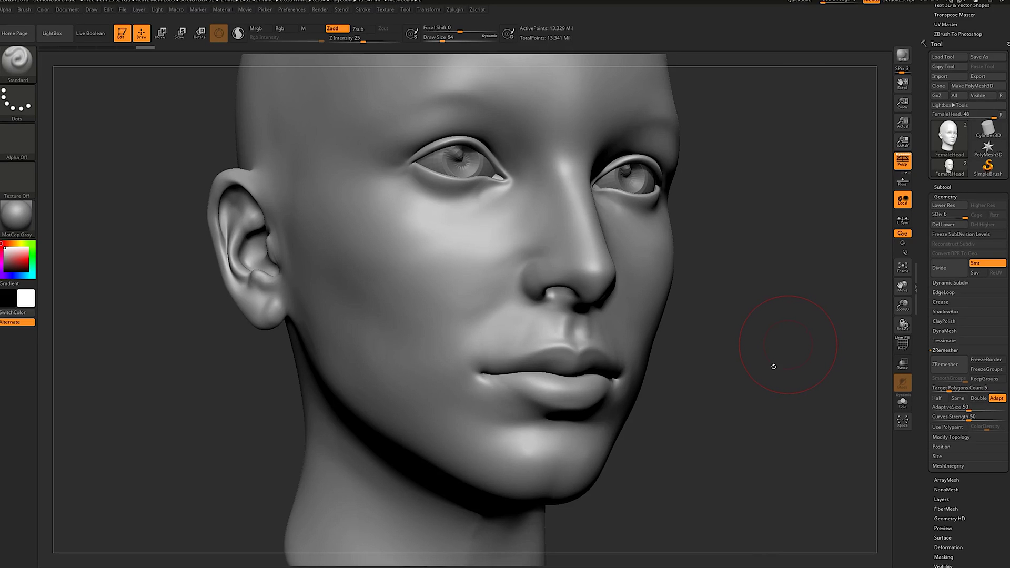
Step: Add surface noise to the head with strength -0.00433 and noise scale 1.2205
mouse_move(766, 374)
mouse_down()
mouse_move(777, 381)
mouse_move(754, 370)
mouse_move(758, 359)
mouse_move(668, 363)
mouse_move(776, 347)
mouse_move(833, 420)
mouse_up()
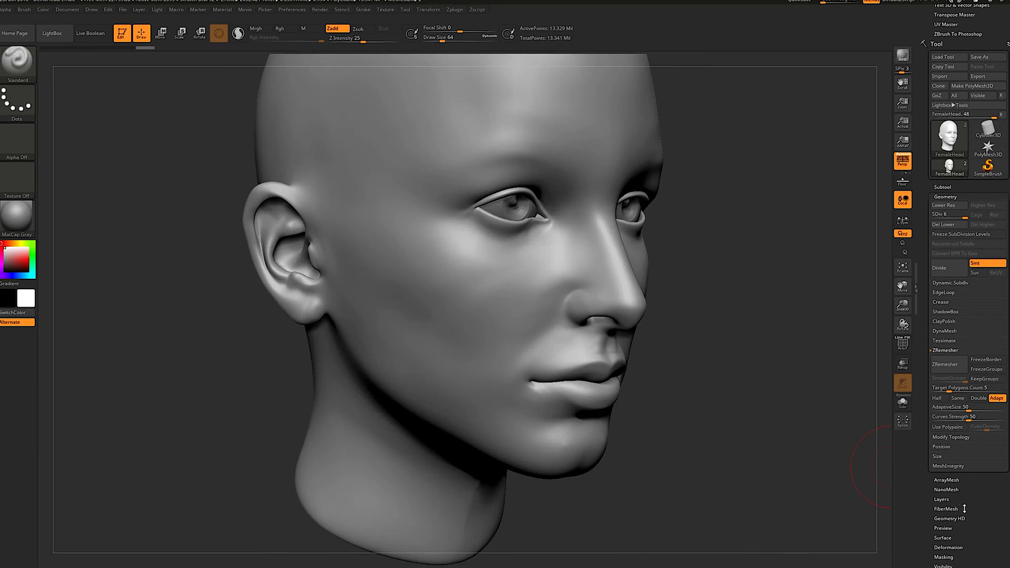
drag(981, 520, 982, 410)
click(944, 249)
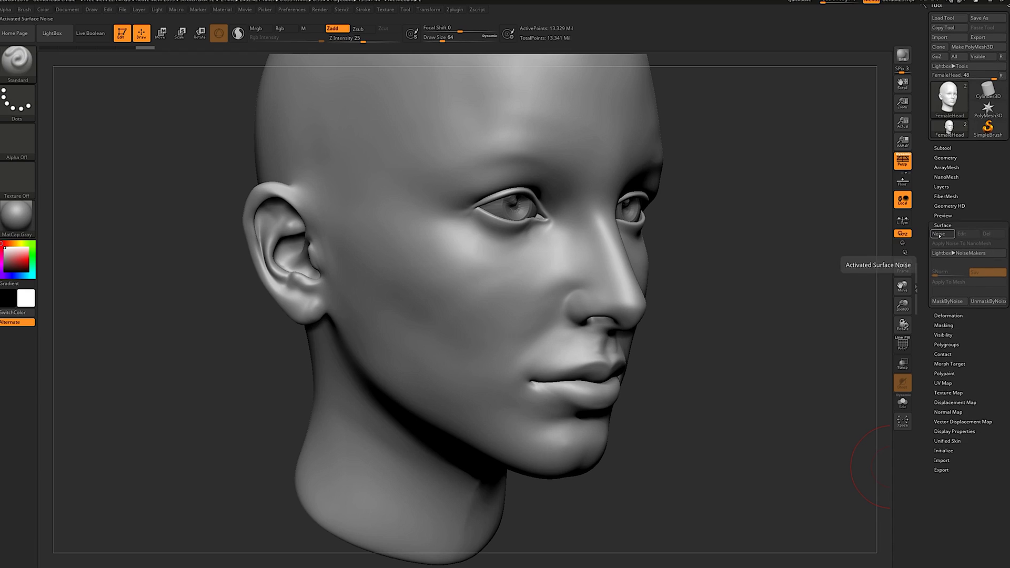
drag(873, 410, 907, 465)
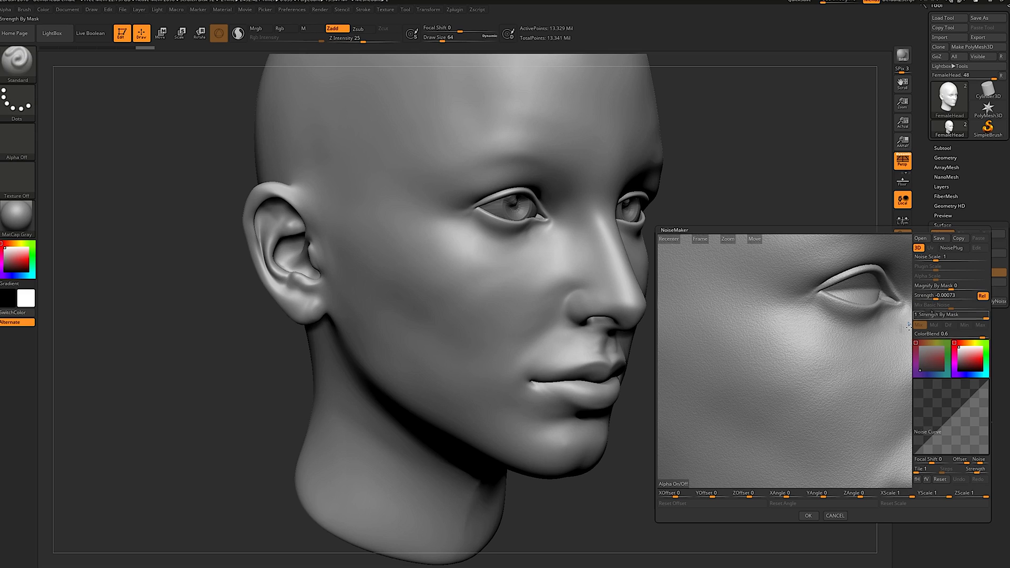
click(933, 297)
drag(935, 298, 931, 298)
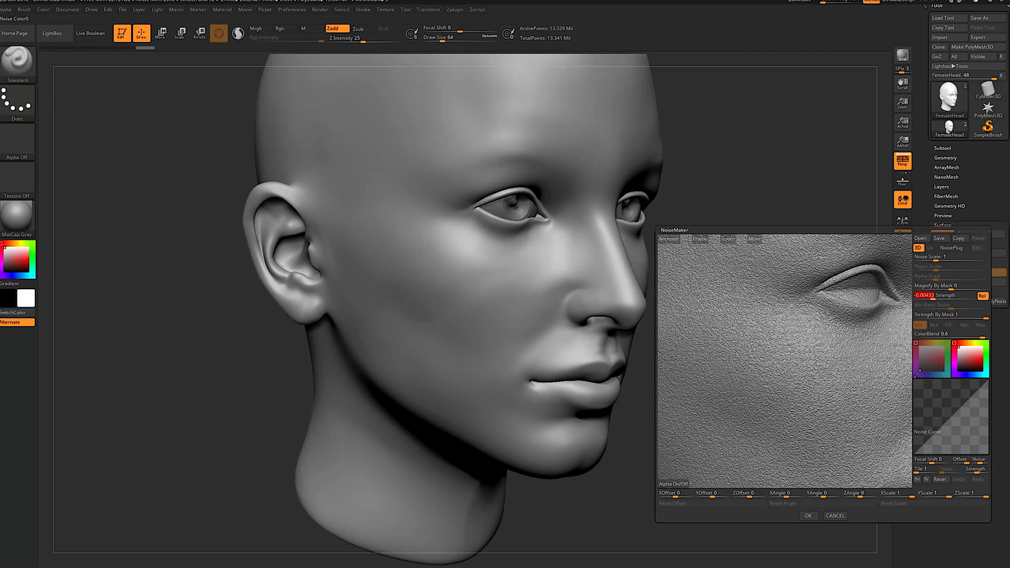
drag(937, 261, 937, 261)
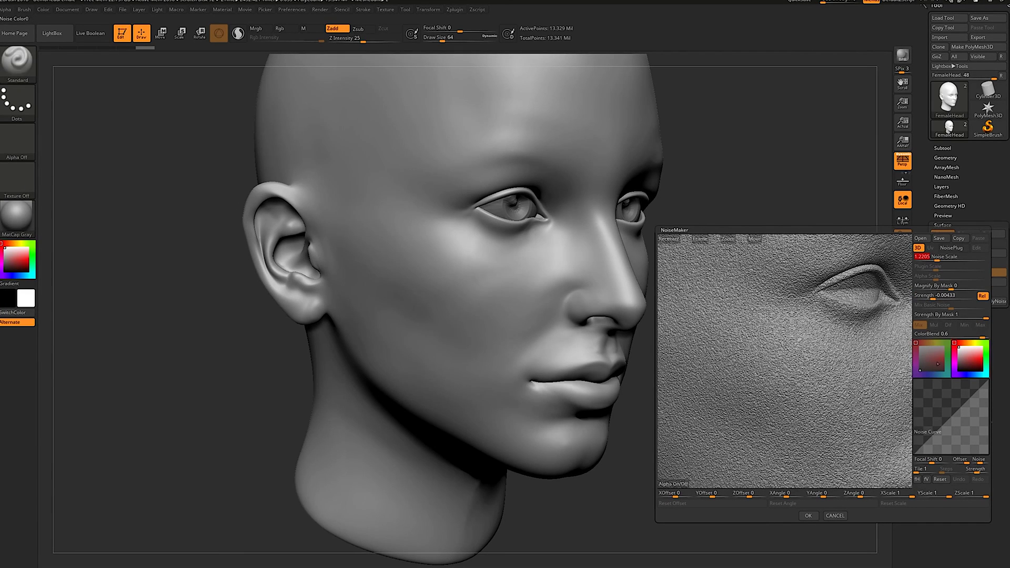
click(809, 517)
shift+drag(797, 388, 794, 346)
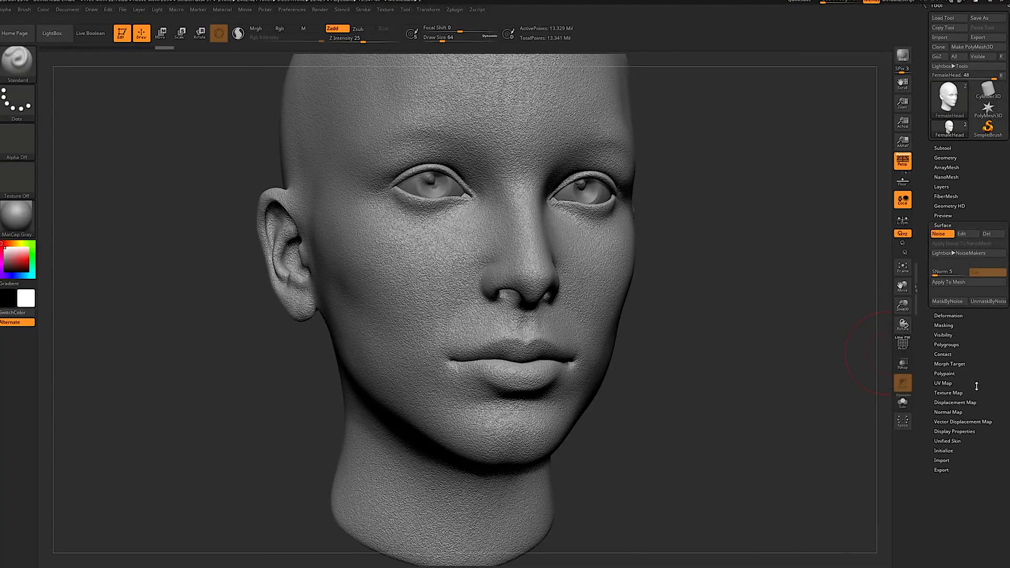
Step: Store a morph target of the head before the noise is baked into the geometry
drag(978, 386, 968, 362)
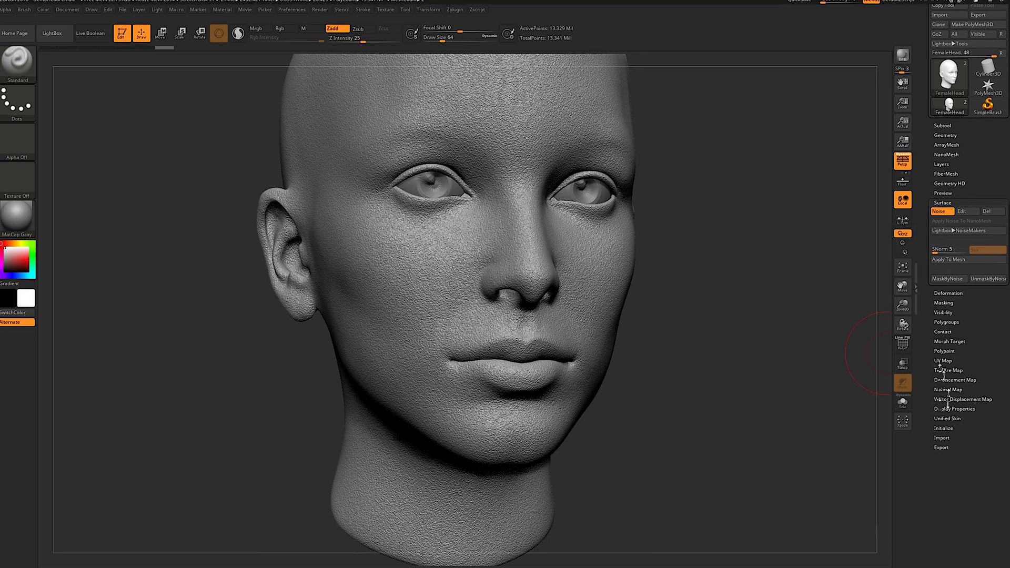
click(950, 342)
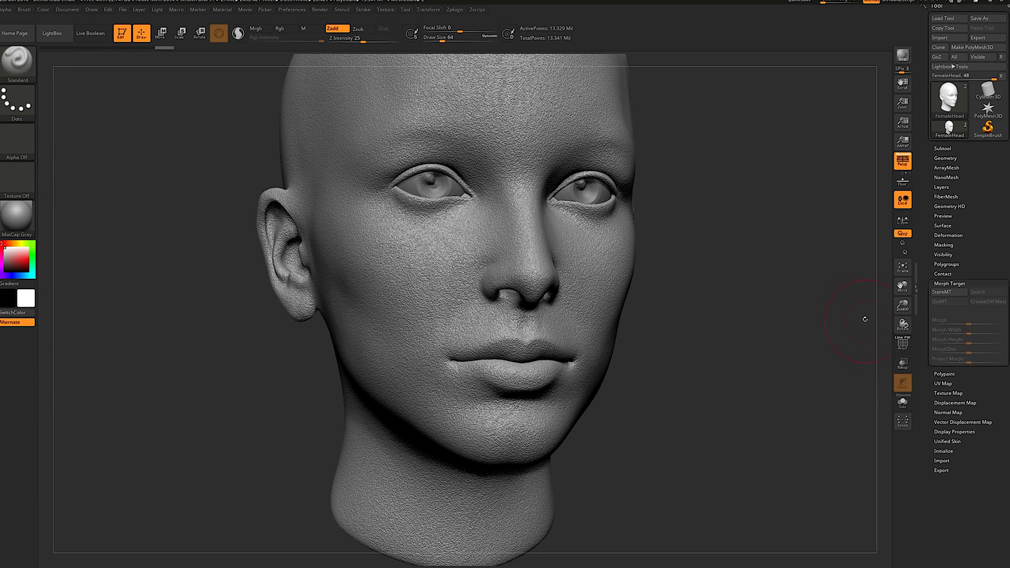
click(942, 292)
drag(728, 368, 773, 374)
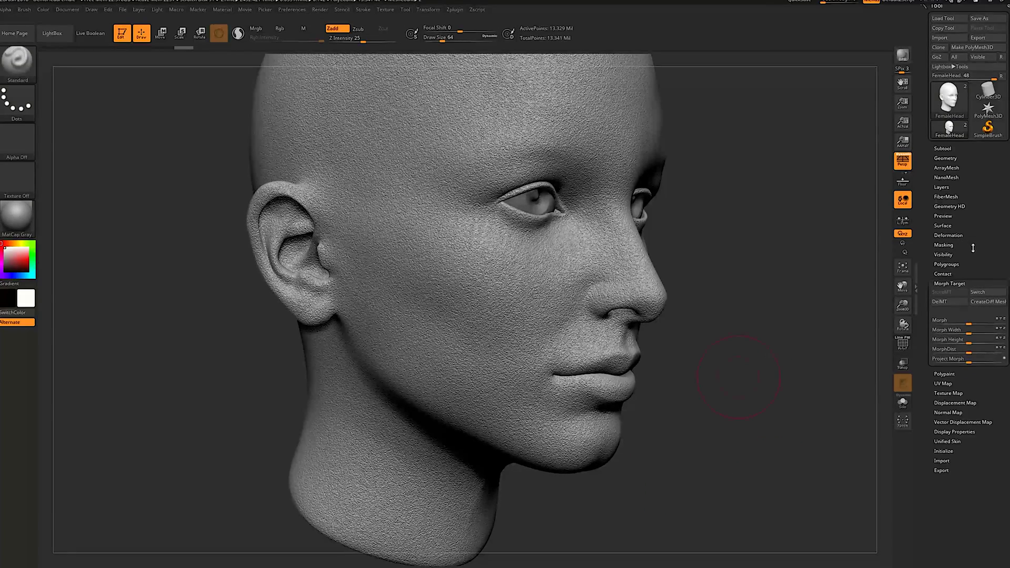
Step: Apply the surface noise to the head mesh and inspect the skin texture on the face up close
click(945, 227)
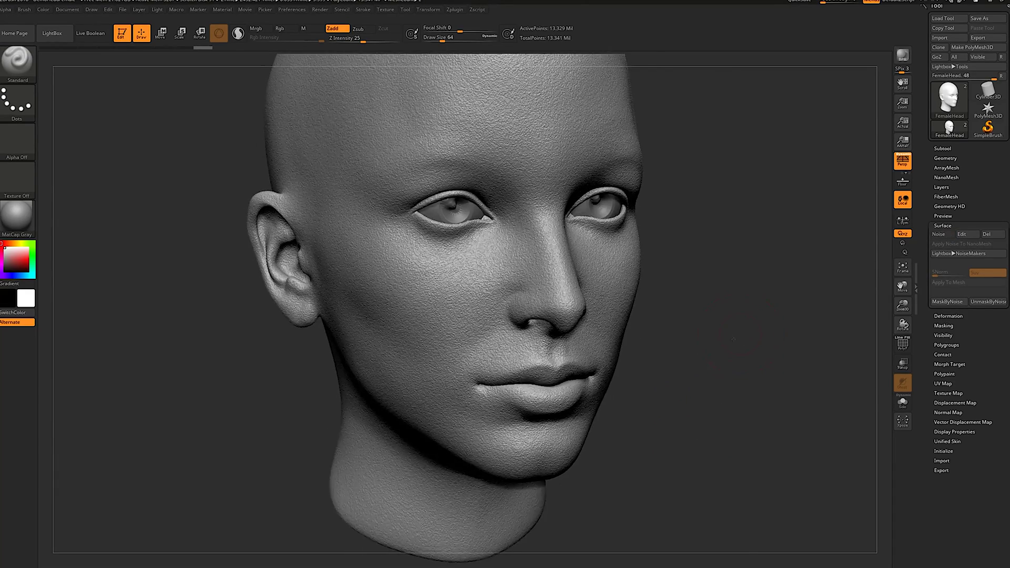
alt+drag(730, 360, 731, 273)
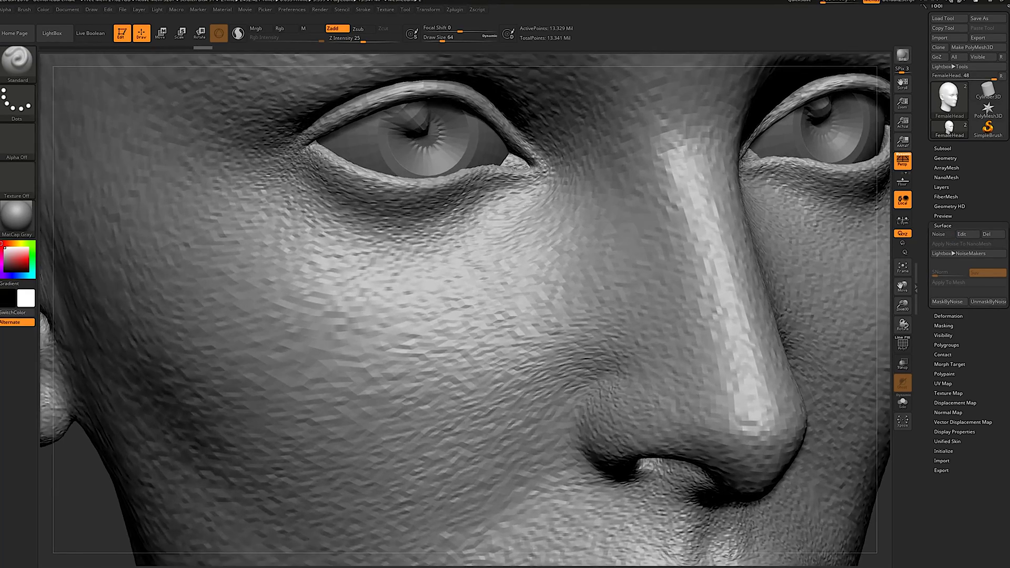
alt+drag(880, 451, 762, 393)
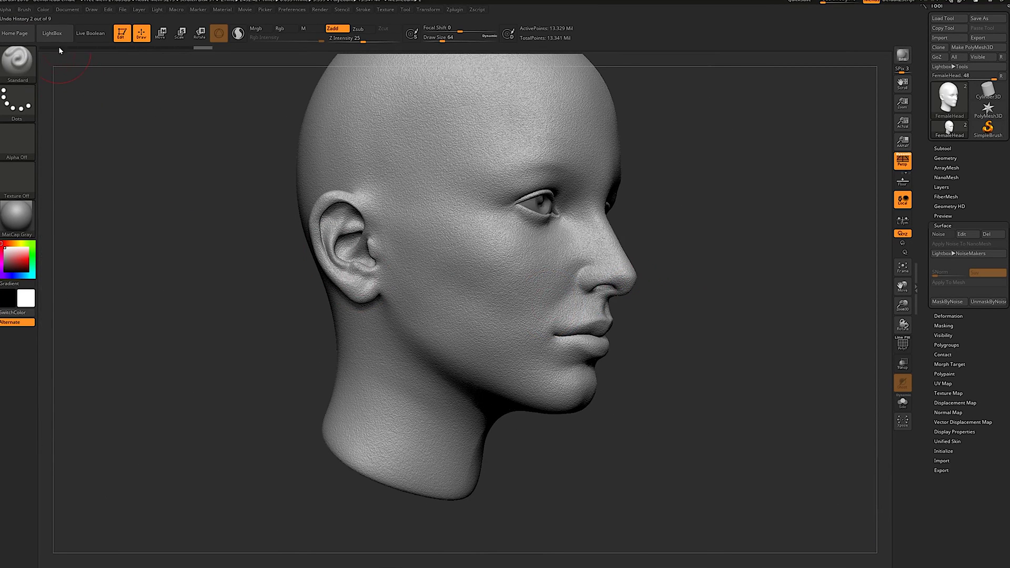
Step: Load the SmoothPeaks brush from the Smooth folder of the brush library
click(52, 33)
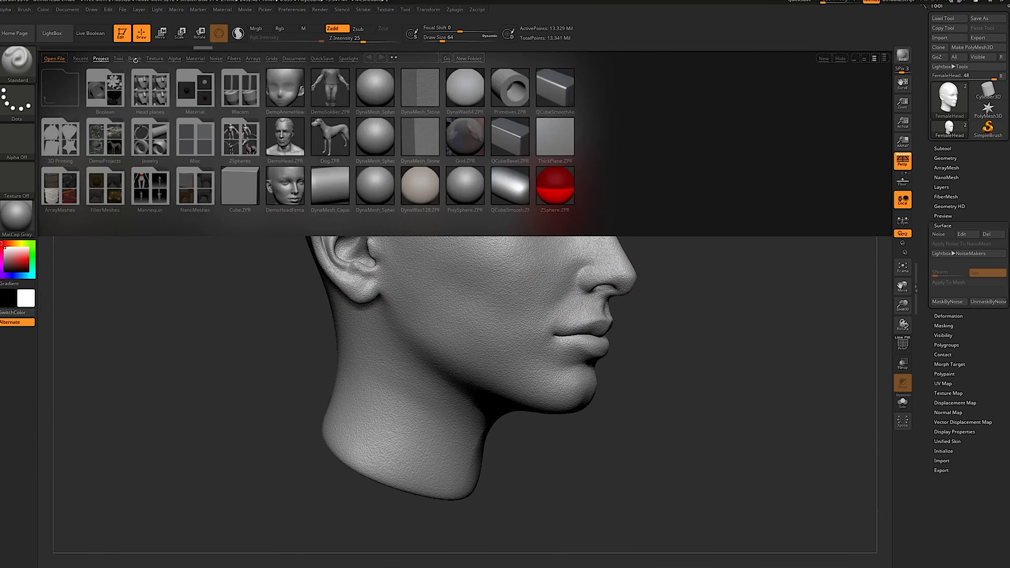
click(135, 59)
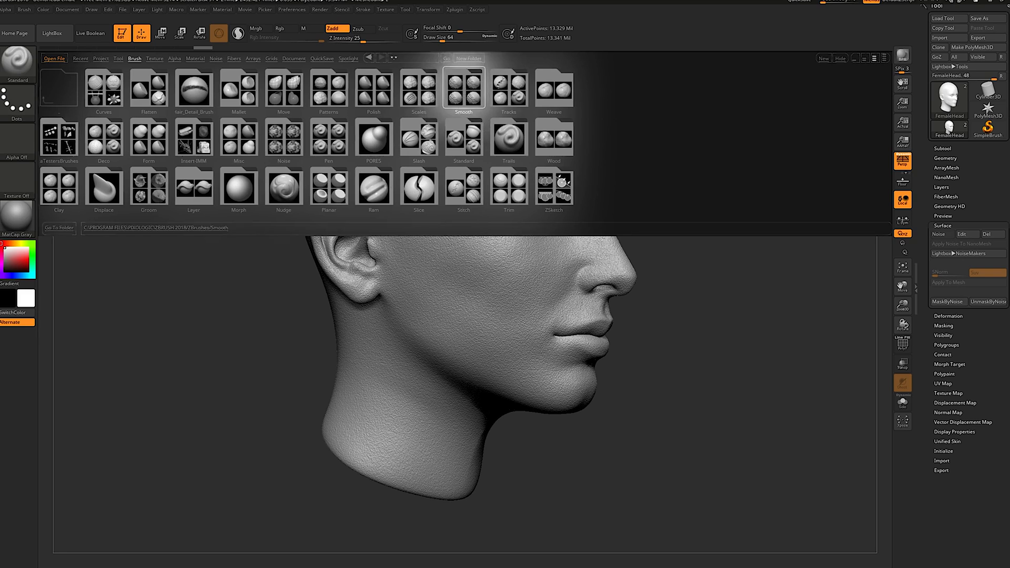
click(465, 89)
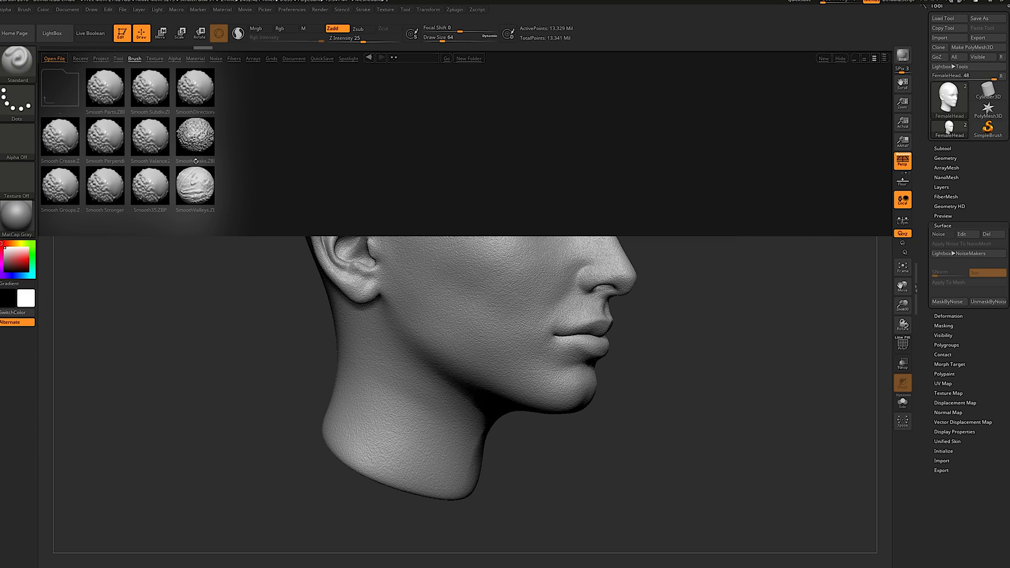
double_click(196, 135)
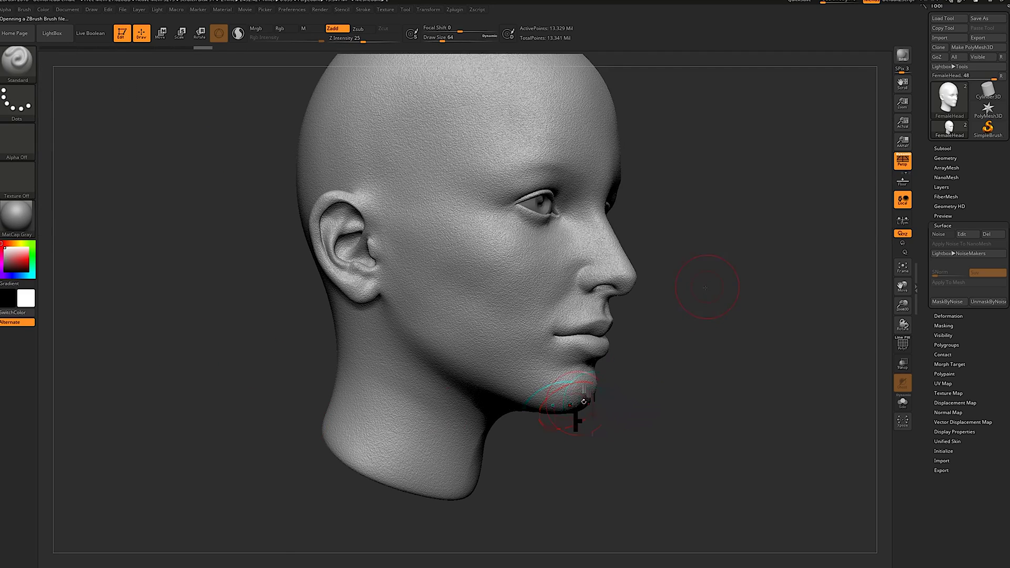
Step: Soften the noise on the cheek with the SmoothPeaks brush at Z intensity 37, reducing the draw size to 37
alt+drag(700, 286, 705, 395)
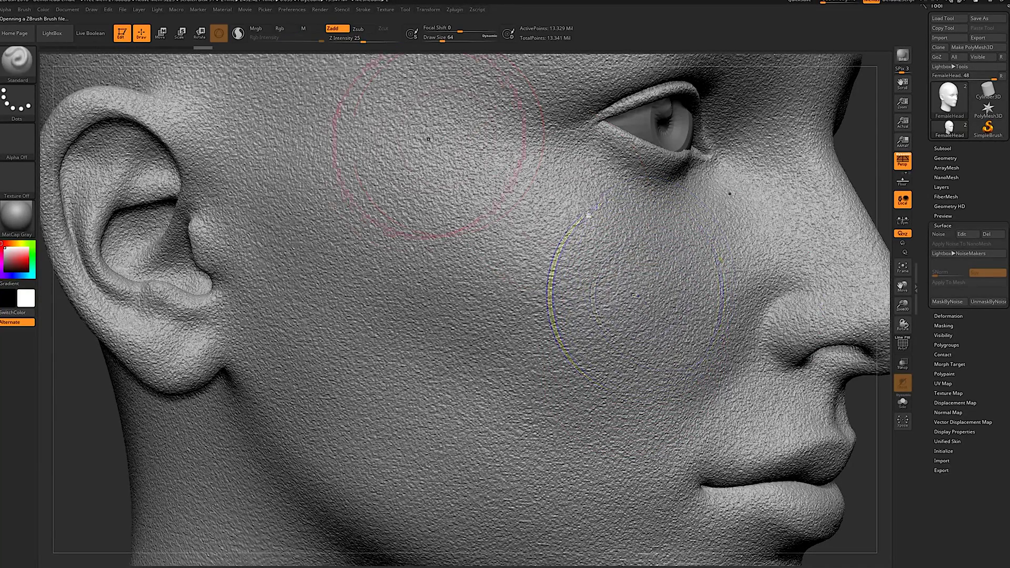
drag(389, 40, 370, 39)
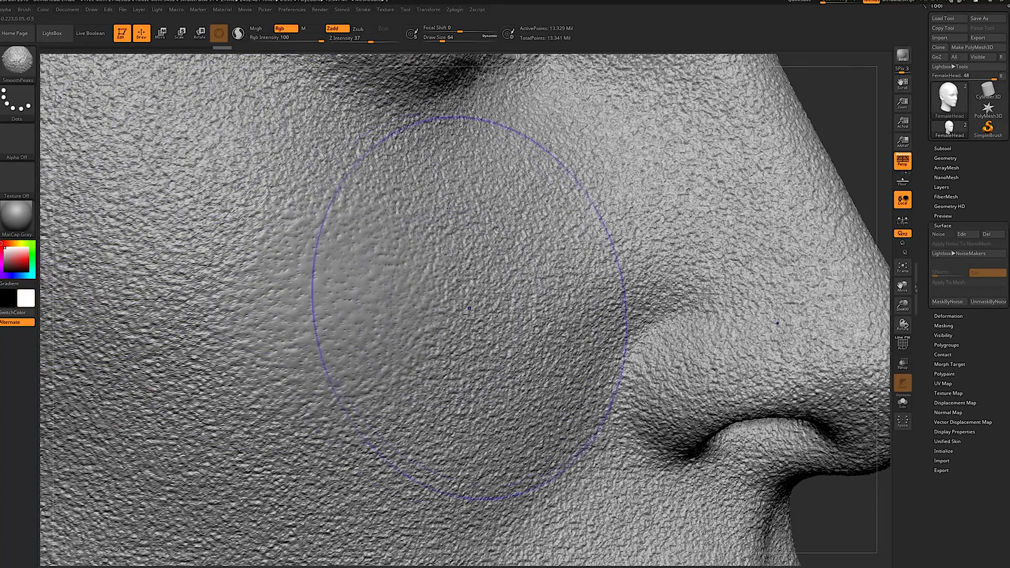
key(s)
drag(441, 300, 437, 299)
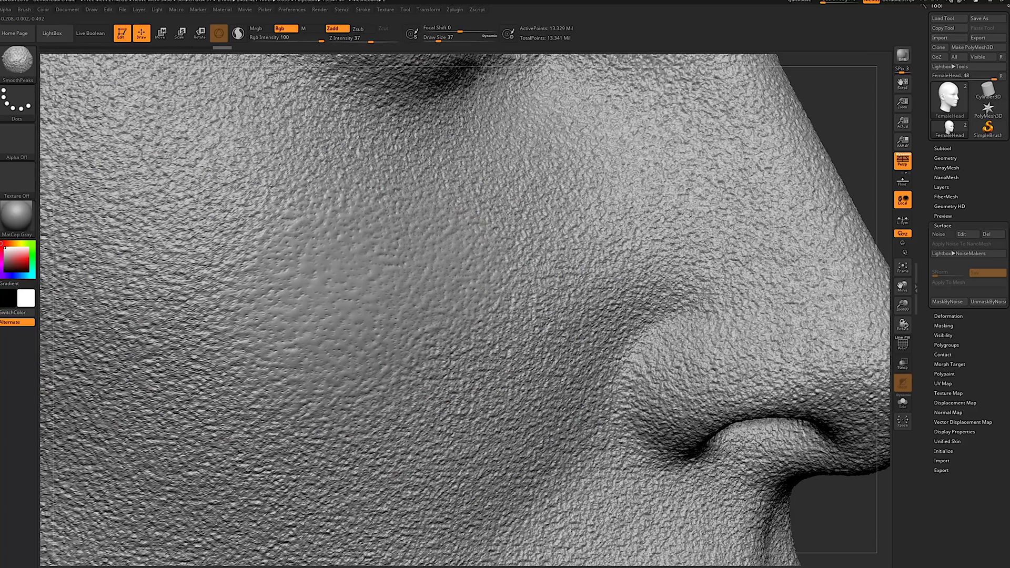
mouse_move(241, 327)
shift+mouse_down()
mouse_move(229, 371)
mouse_move(243, 417)
mouse_move(328, 430)
shift+mouse_up()
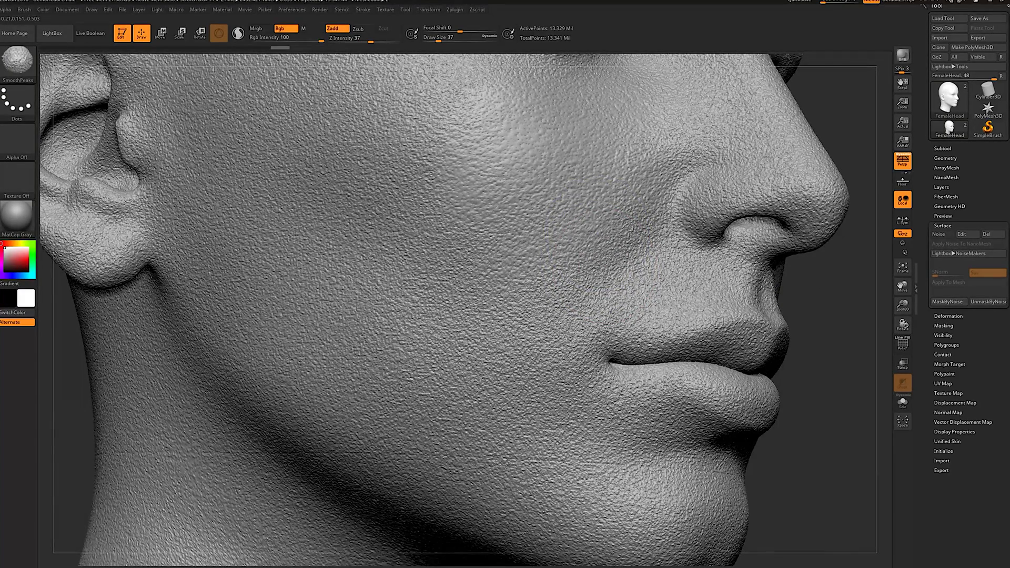
shift+drag(453, 109, 447, 125)
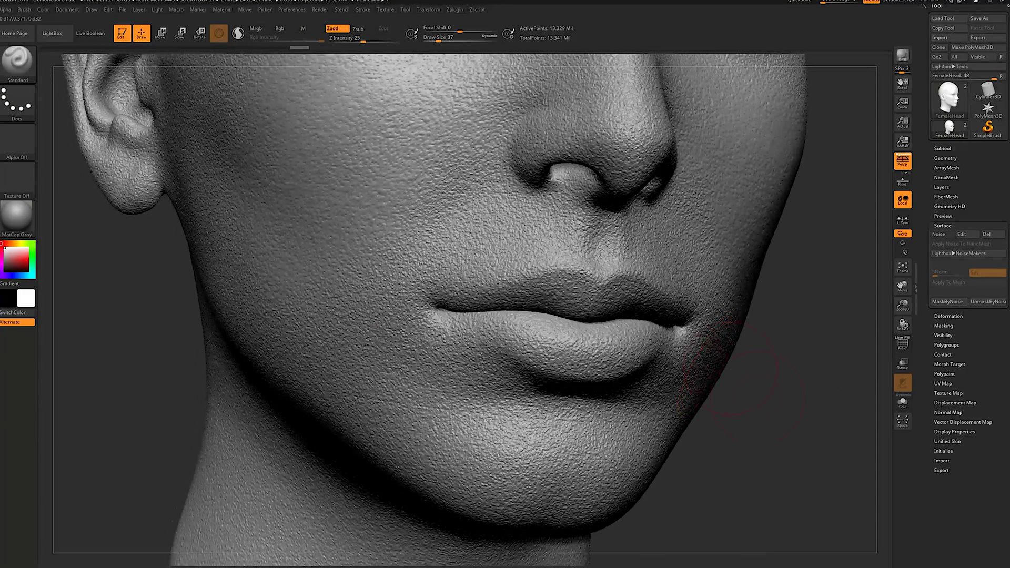
Step: Remove the noise from the upper lip with the Morph brush at draw size 17
mouse_move(767, 402)
mouse_down()
mouse_move(791, 435)
mouse_move(755, 416)
mouse_up()
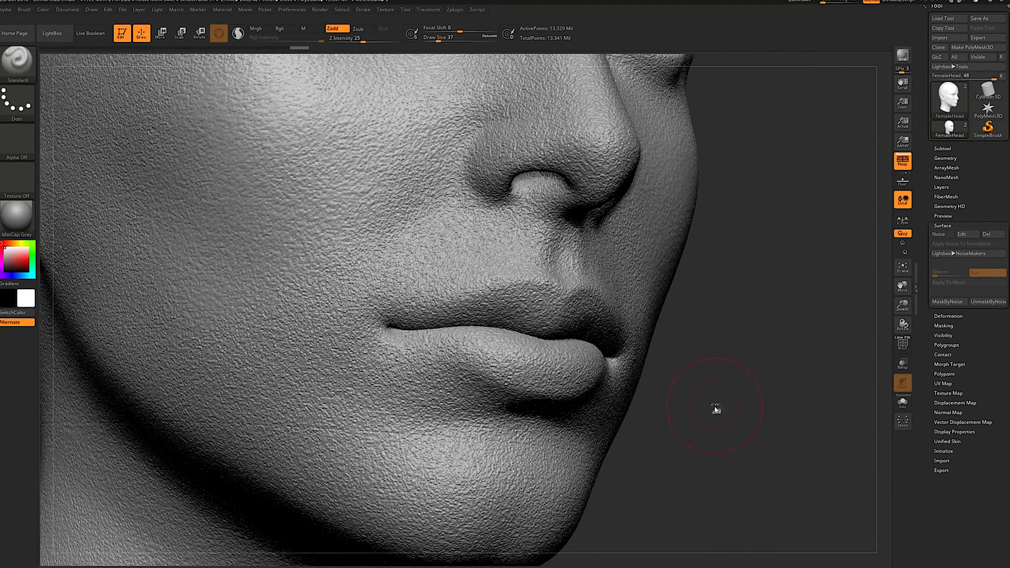
key(b)
key(m)
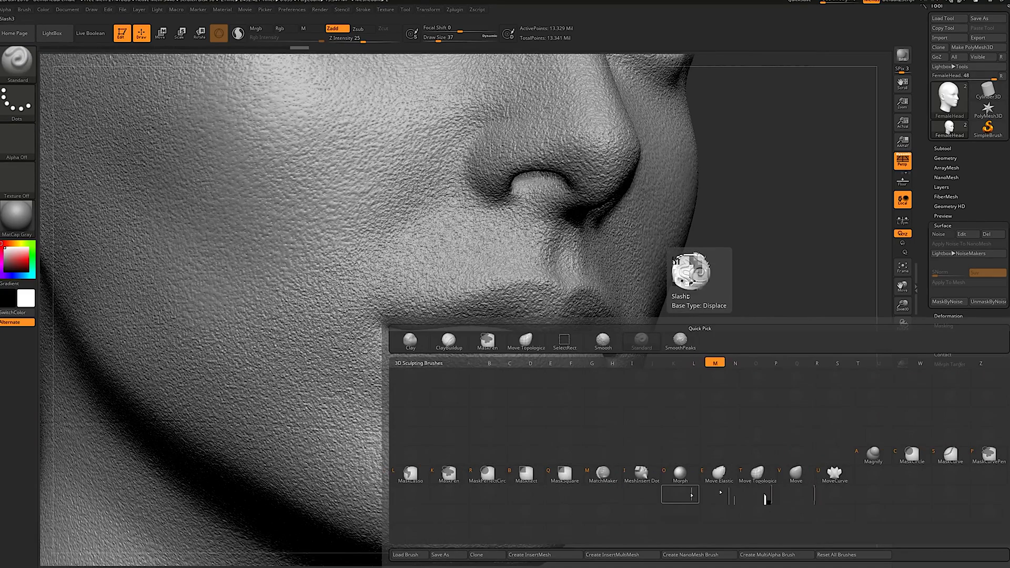
click(685, 476)
alt+drag(759, 372, 800, 442)
key(s)
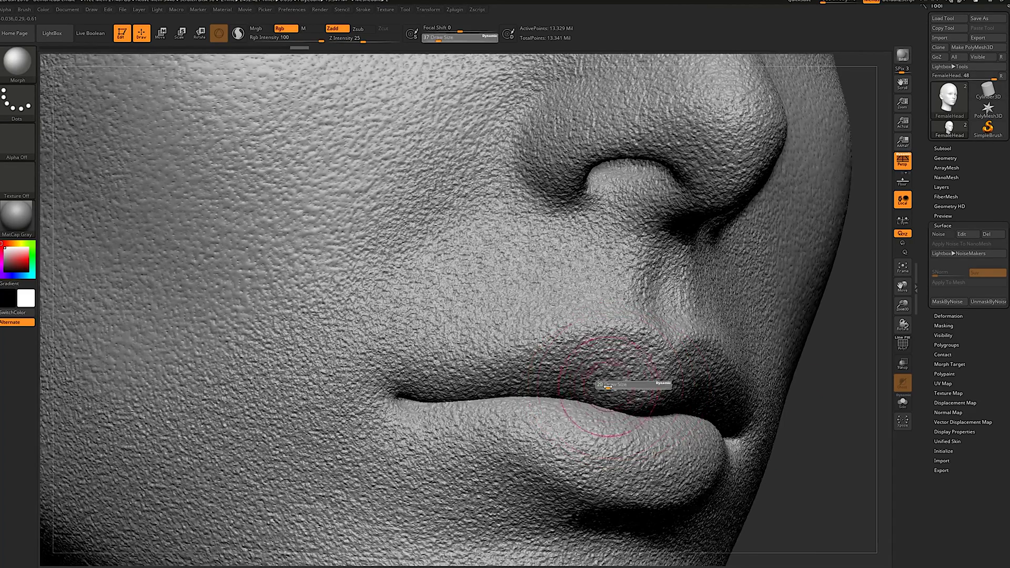
drag(608, 386, 653, 361)
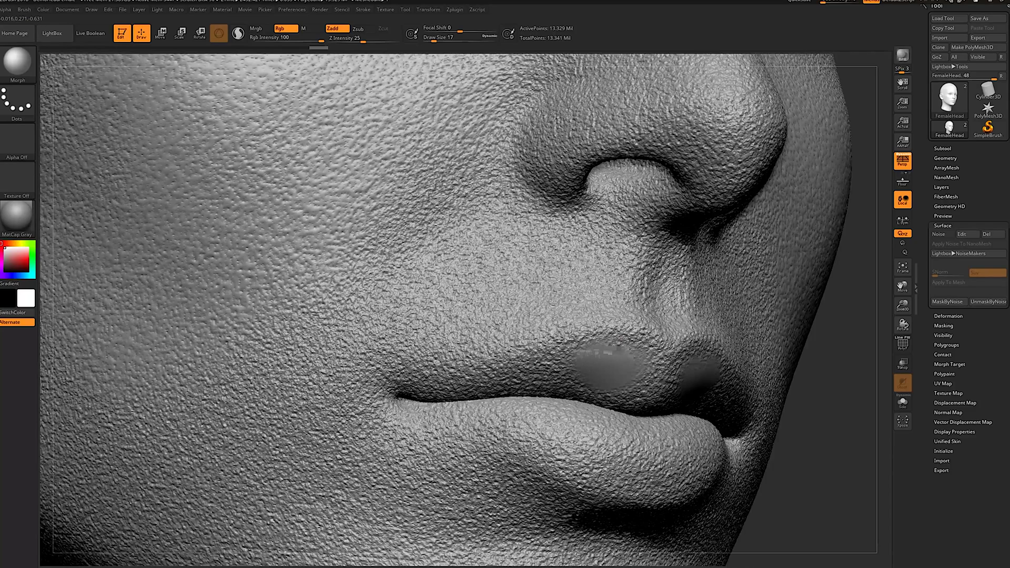
mouse_move(612, 366)
mouse_down()
mouse_move(492, 376)
mouse_move(526, 366)
mouse_move(652, 390)
mouse_move(665, 363)
mouse_up()
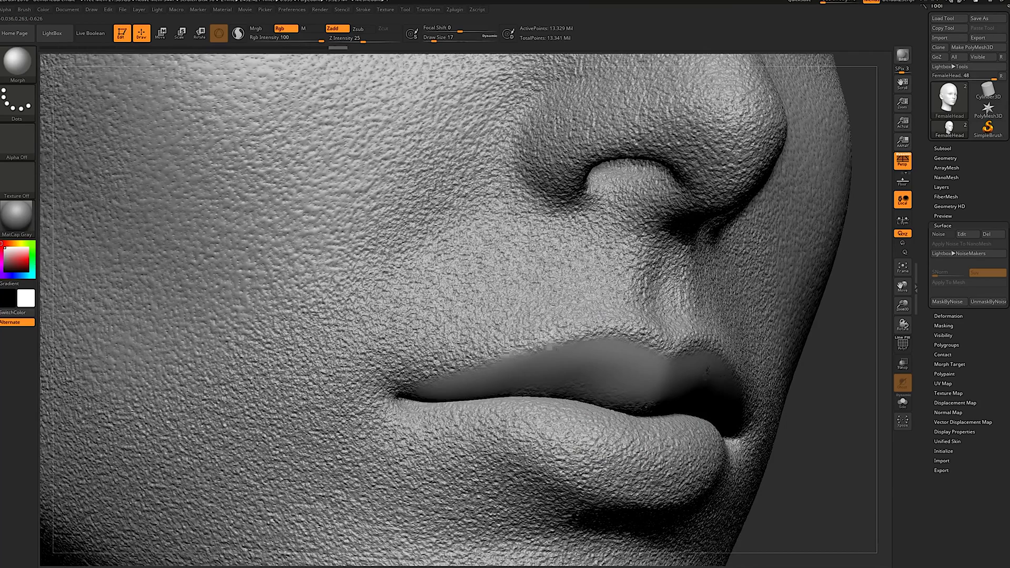
drag(707, 371, 710, 382)
Step: Brush the noise off the lower lip out to the corner of the mouth with the Morph brush
mouse_move(825, 446)
mouse_down()
mouse_move(818, 408)
mouse_move(779, 389)
mouse_up()
mouse_move(605, 321)
mouse_down()
mouse_move(526, 331)
mouse_move(400, 289)
mouse_move(615, 380)
mouse_up()
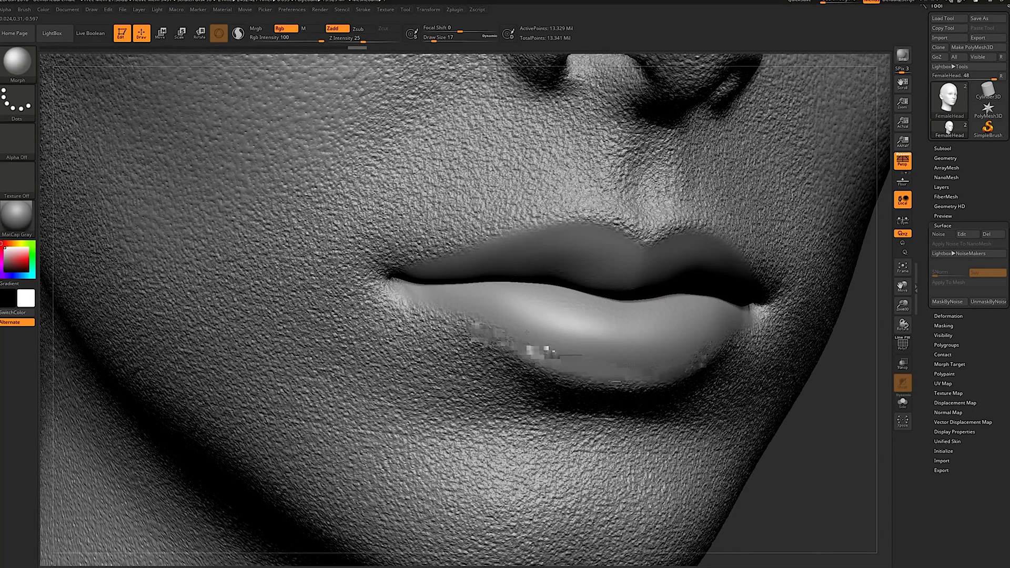
mouse_move(527, 332)
mouse_down()
mouse_move(441, 319)
mouse_move(401, 301)
mouse_up()
Step: Isolate the head mesh, brush the noise off both eye sockets with the Morph brush, and show the eyeballs again
mouse_move(838, 430)
alt+mouse_down()
mouse_move(800, 379)
mouse_move(762, 372)
mouse_move(697, 531)
mouse_move(779, 505)
mouse_move(789, 537)
mouse_move(621, 500)
alt+mouse_up()
click(906, 406)
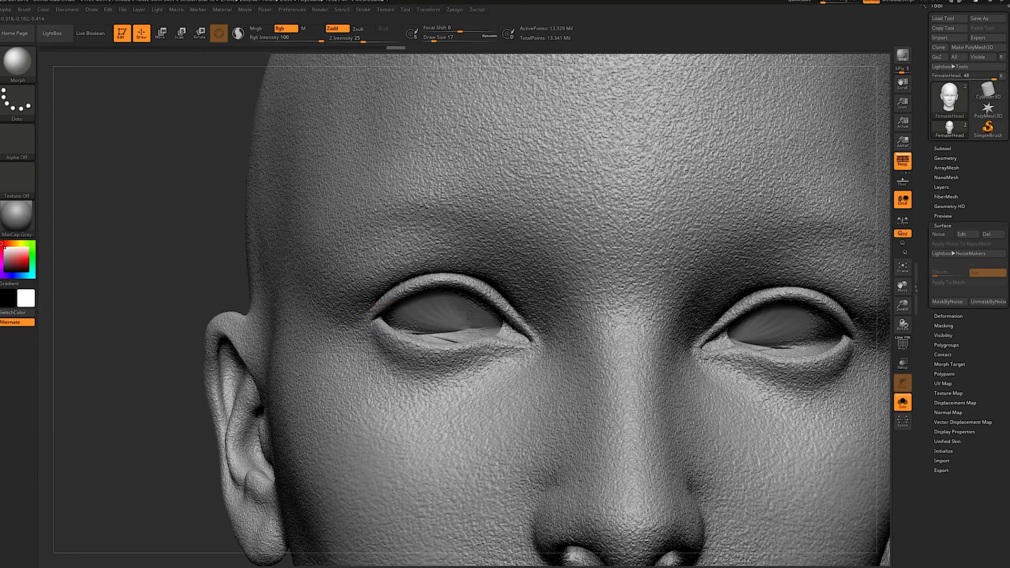
drag(168, 310, 167, 384)
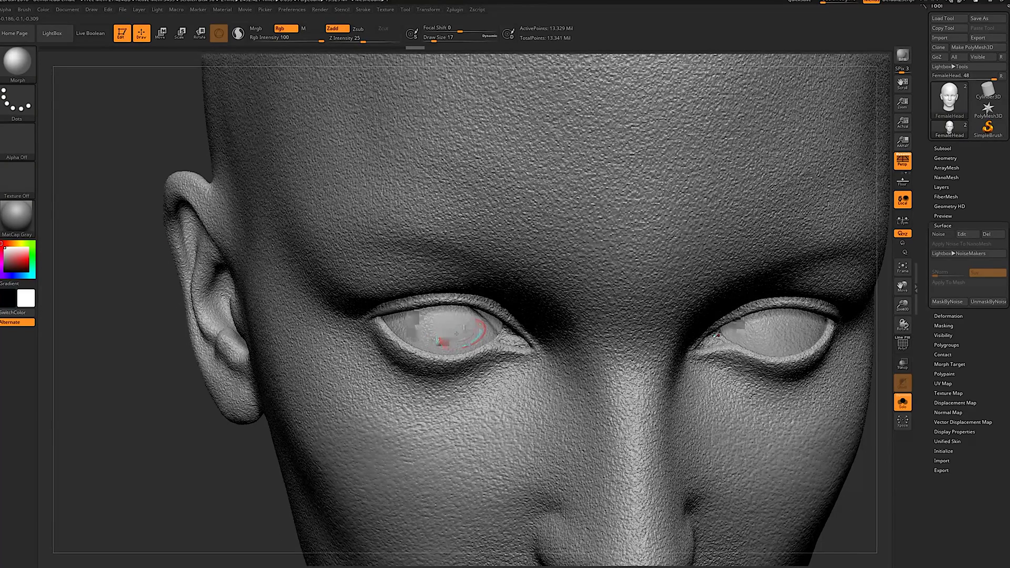
drag(163, 519, 500, 342)
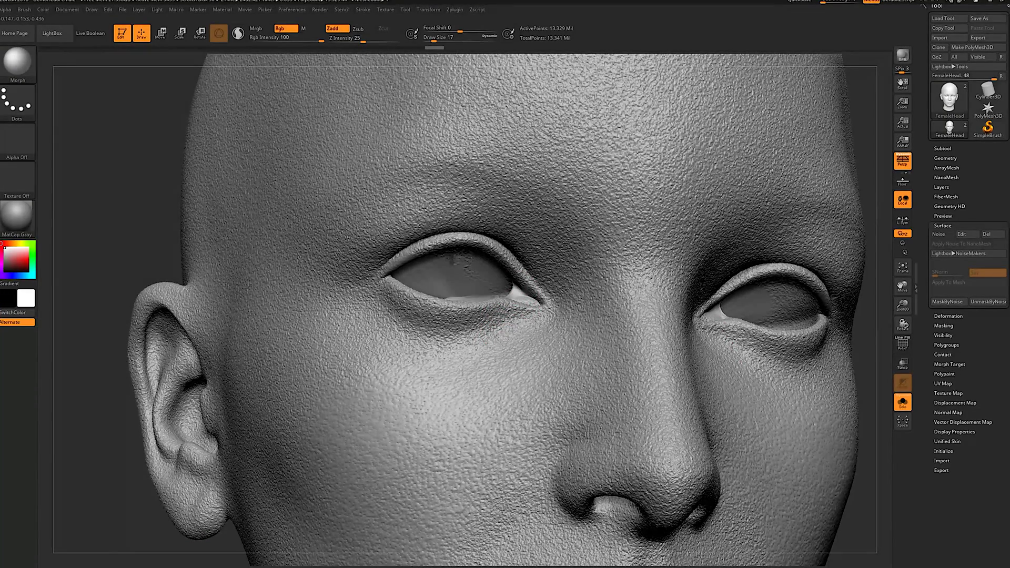
alt+drag(868, 458, 884, 389)
click(903, 406)
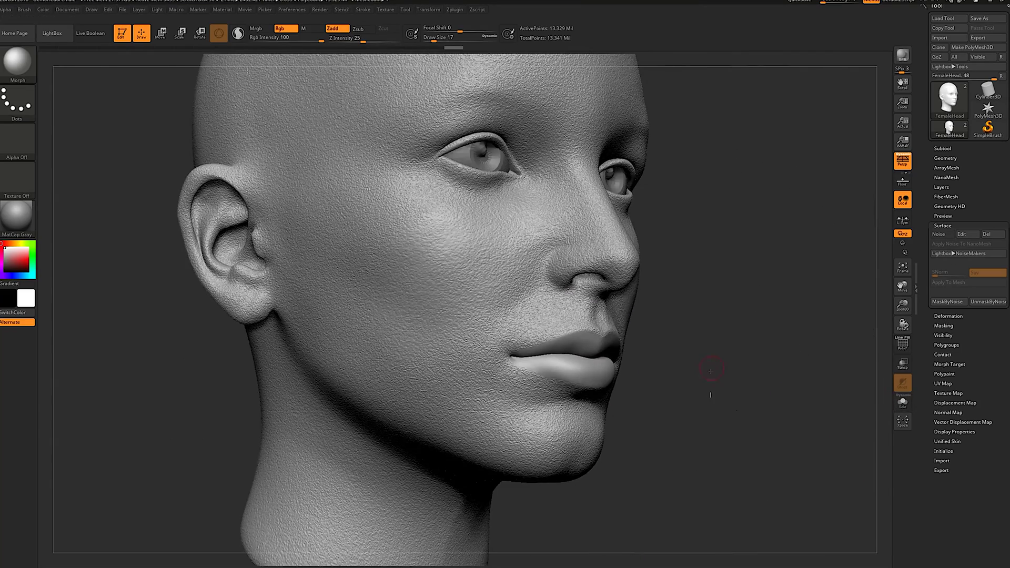
Step: Set the draw size to 44 and soften the noise across the cheek towards the upper lip with the SmoothPeaks brush
alt+drag(714, 371, 737, 452)
key(s)
drag(455, 360, 463, 359)
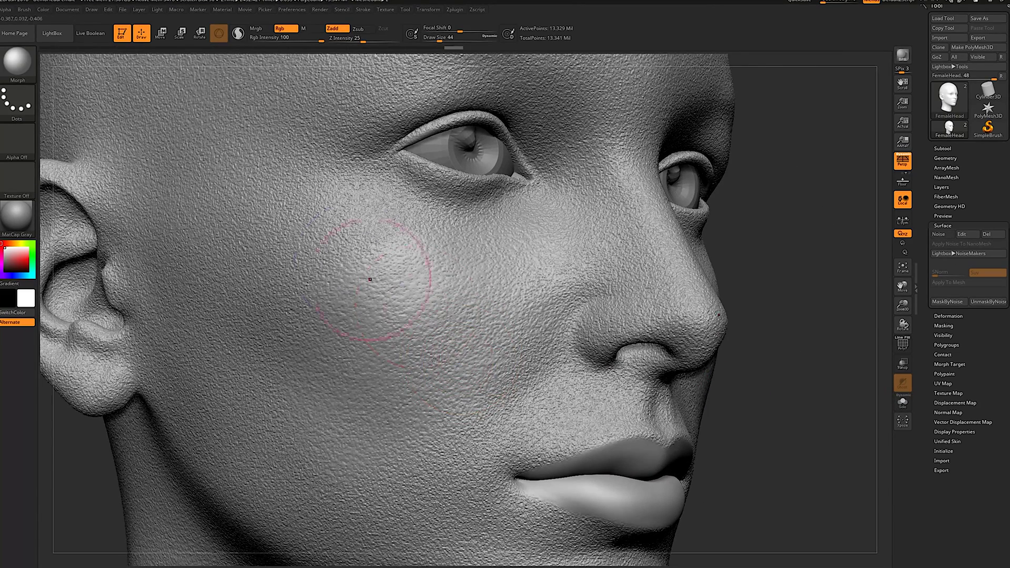
shift+drag(349, 234, 439, 360)
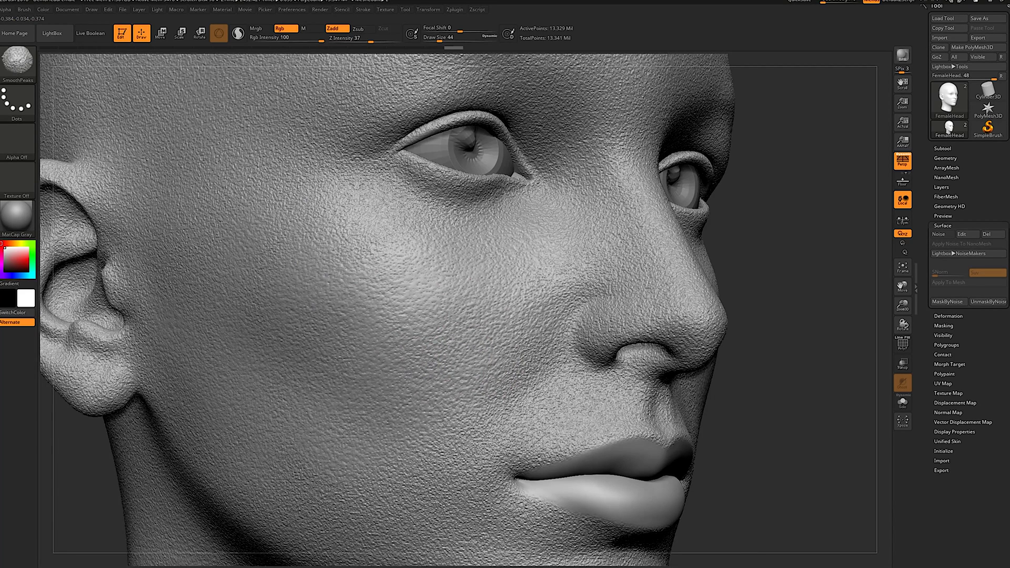
mouse_move(783, 417)
alt+mouse_down()
mouse_move(757, 331)
mouse_move(767, 304)
mouse_move(805, 400)
alt+mouse_up()
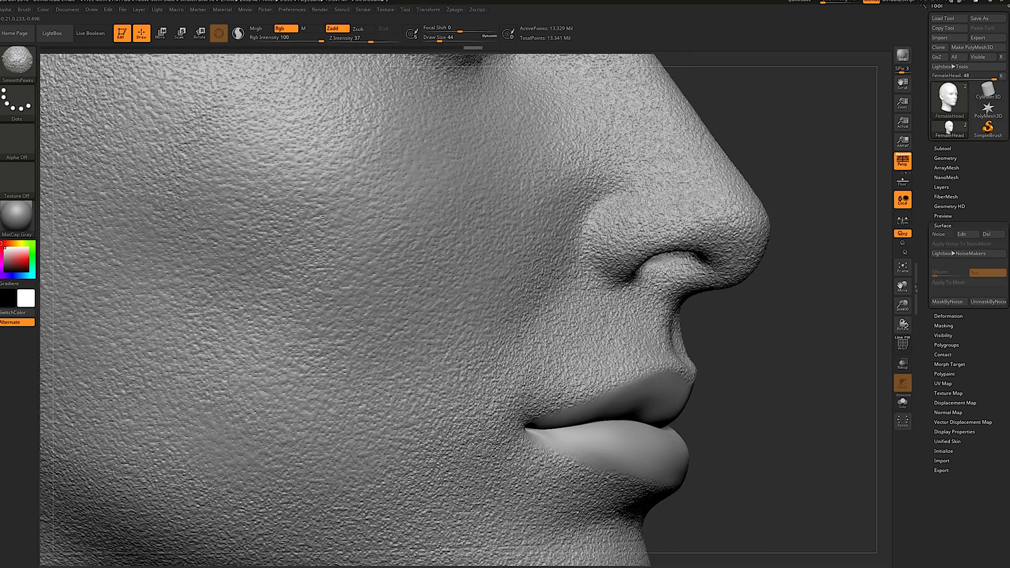
drag(713, 324, 650, 322)
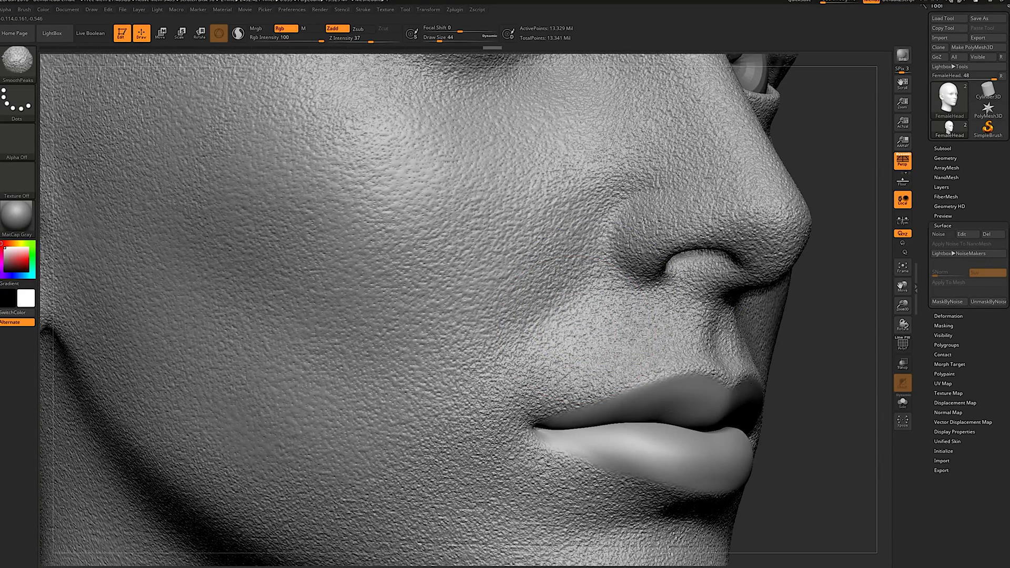
shift+drag(639, 339, 653, 353)
Step: Soften the noise on the lower cheek, jaw and chin below the corner of the mouth with SmoothPeaks at Z intensity 37
alt+drag(799, 457, 793, 300)
drag(793, 300, 821, 301)
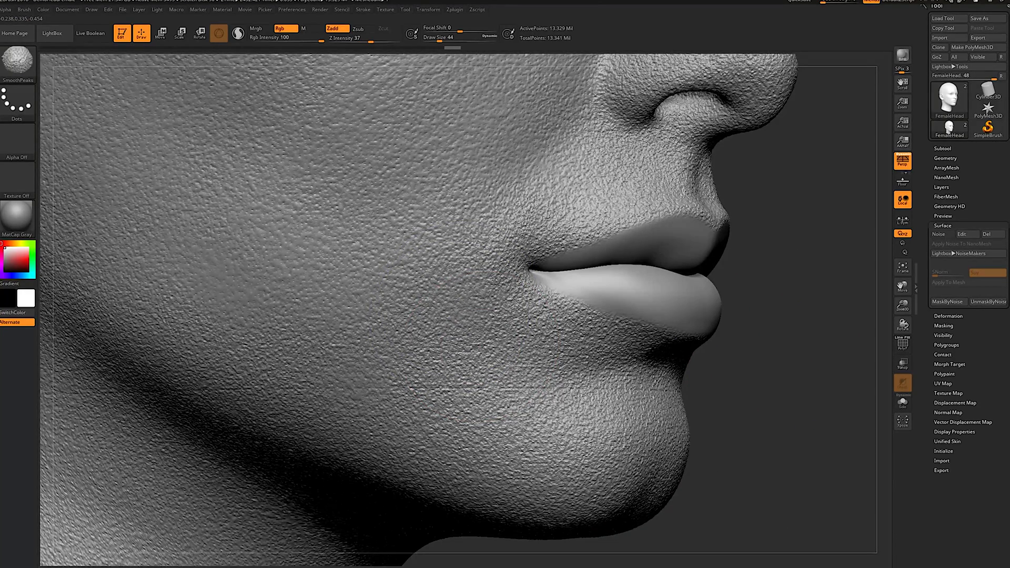
shift+drag(458, 353, 474, 363)
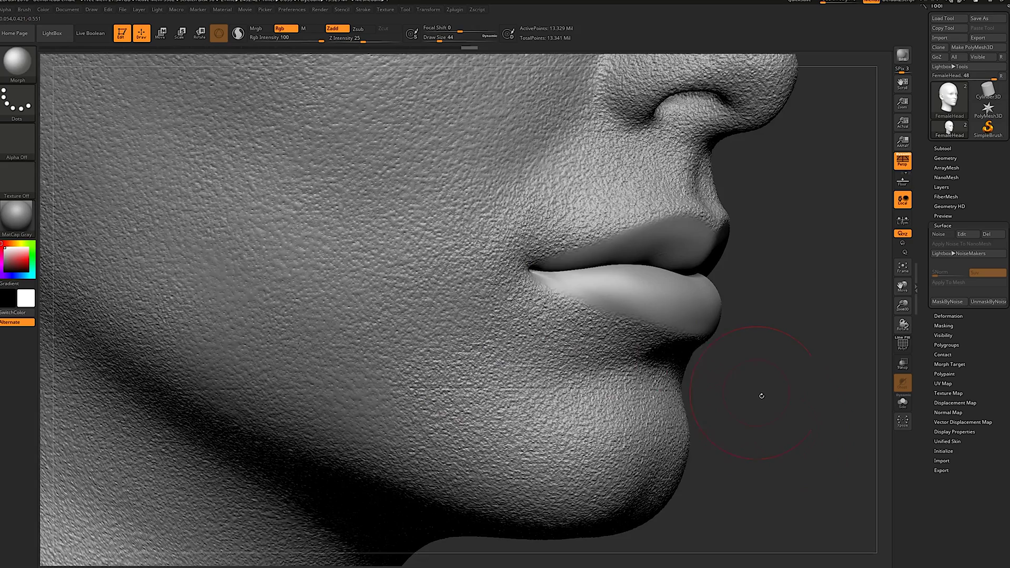
mouse_move(791, 466)
alt+mouse_down()
mouse_move(765, 379)
mouse_move(786, 429)
alt+mouse_up()
mouse_move(508, 361)
shift+mouse_down()
mouse_move(521, 336)
mouse_move(549, 373)
mouse_move(555, 342)
shift+mouse_up()
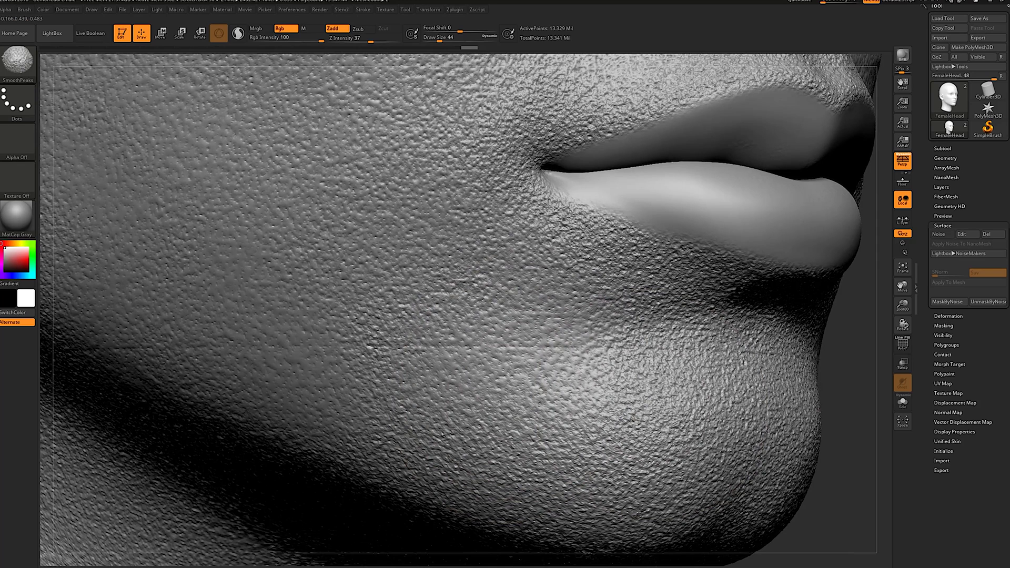
mouse_move(442, 379)
shift+mouse_down()
mouse_move(402, 454)
mouse_move(486, 505)
mouse_move(363, 342)
mouse_move(622, 427)
shift+mouse_up()
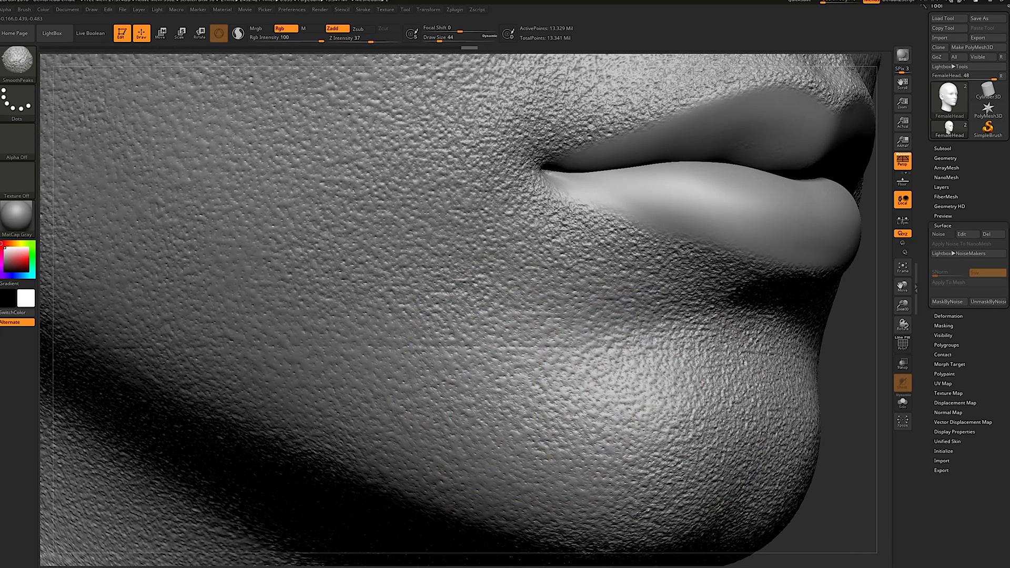
key(shift)
Step: Raise the SmoothPeaks Z intensity to 58 and soften the noise around the corner of the mouth
alt+drag(859, 315, 806, 534)
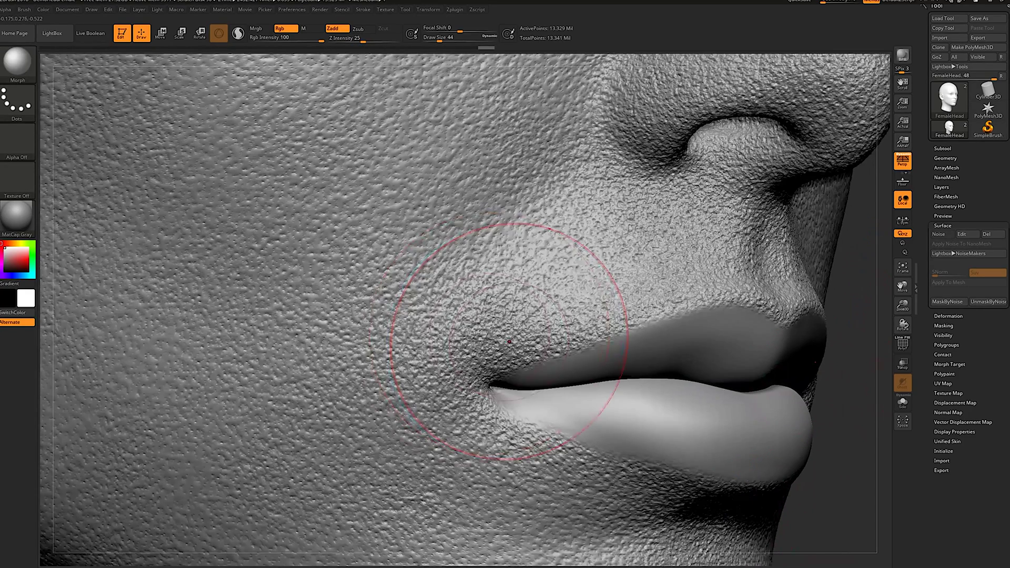
shift+drag(509, 338, 509, 342)
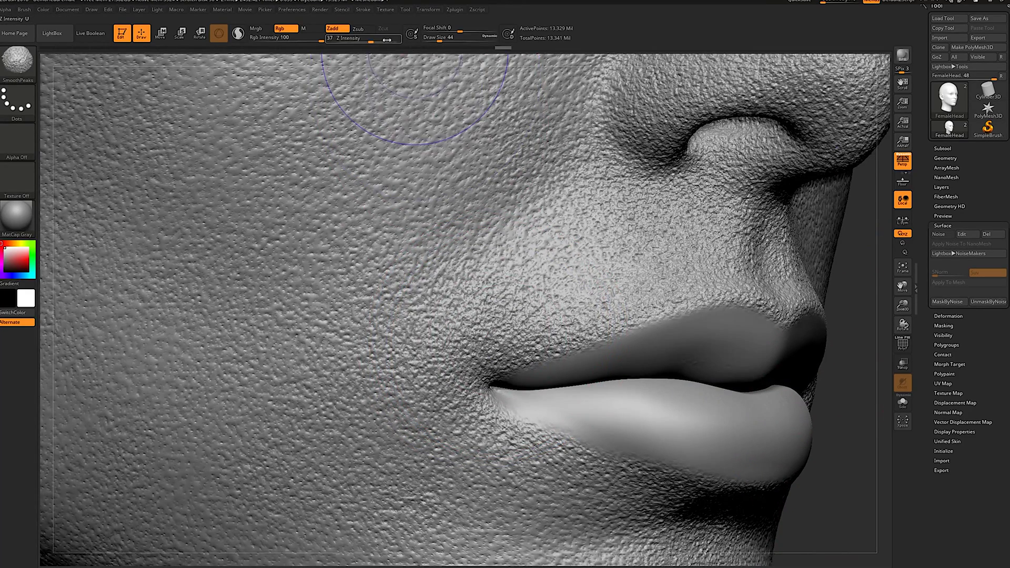
shift+drag(372, 40, 383, 78)
shift+drag(494, 325, 495, 327)
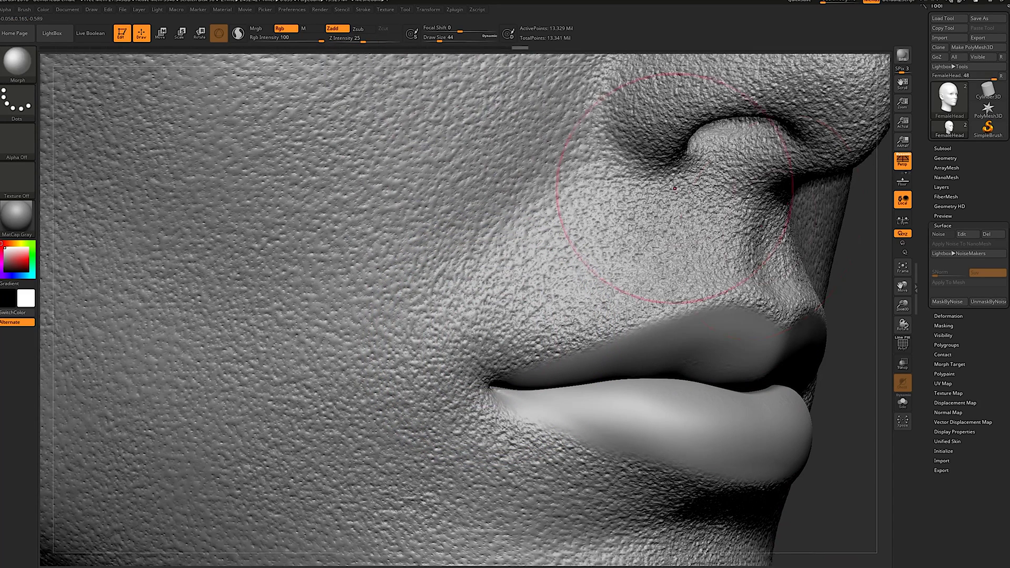
Step: Set the SmoothPeaks Z intensity to 100 and soften the noise on the side of the nose
alt+drag(866, 244, 720, 466)
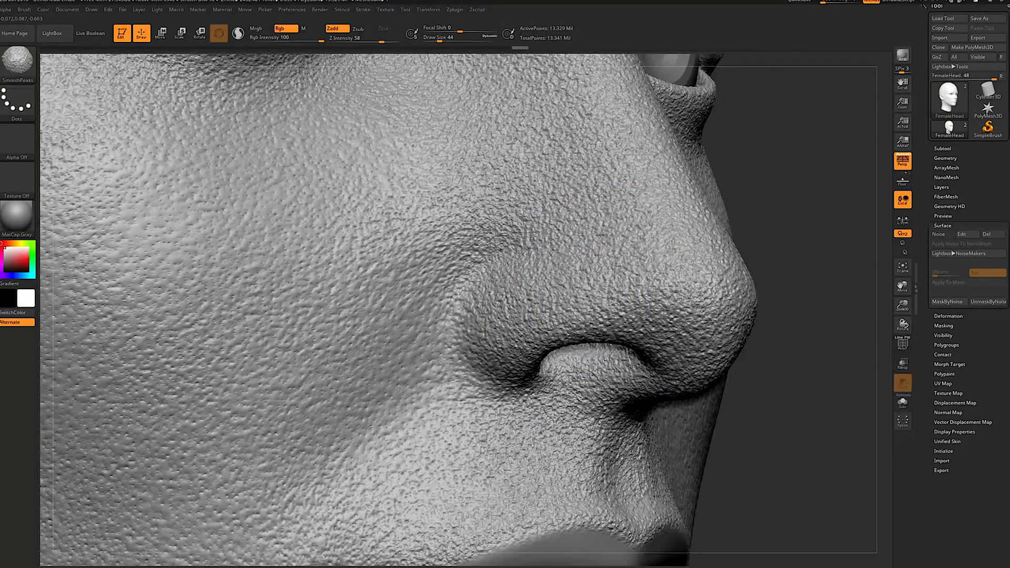
drag(811, 263, 863, 260)
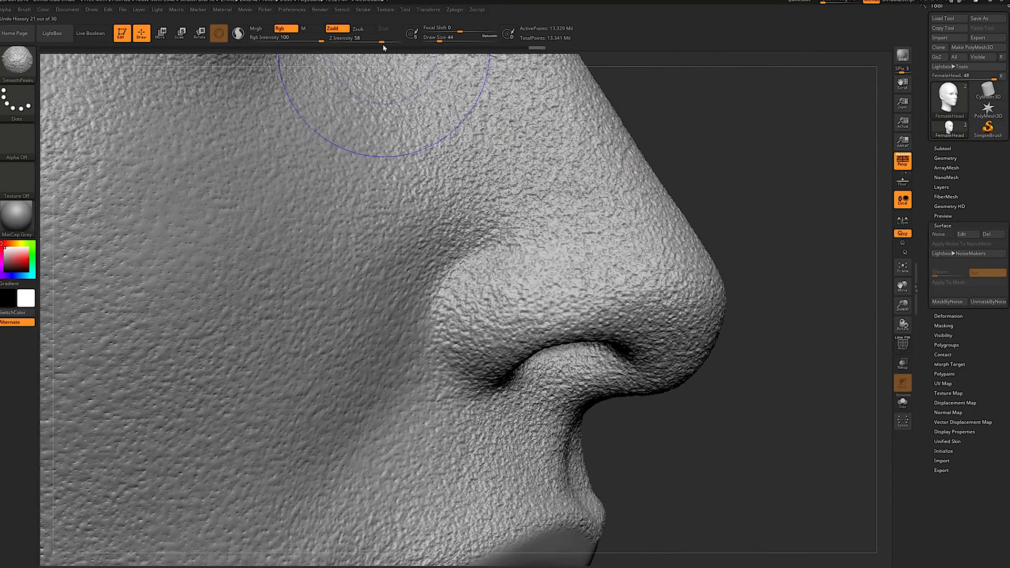
drag(383, 41, 398, 40)
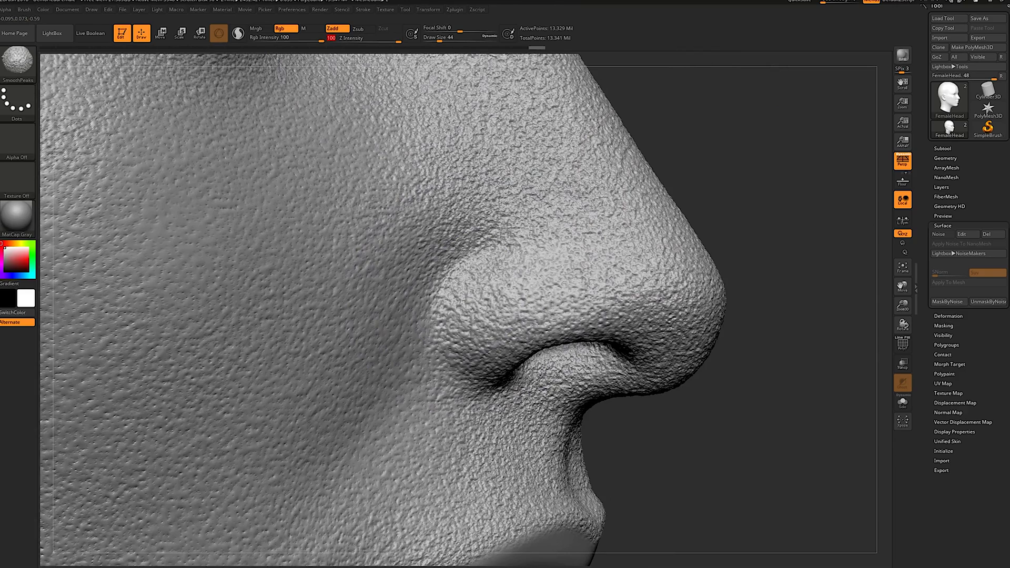
mouse_move(541, 245)
shift+mouse_down()
mouse_move(491, 150)
mouse_move(534, 111)
shift+mouse_up()
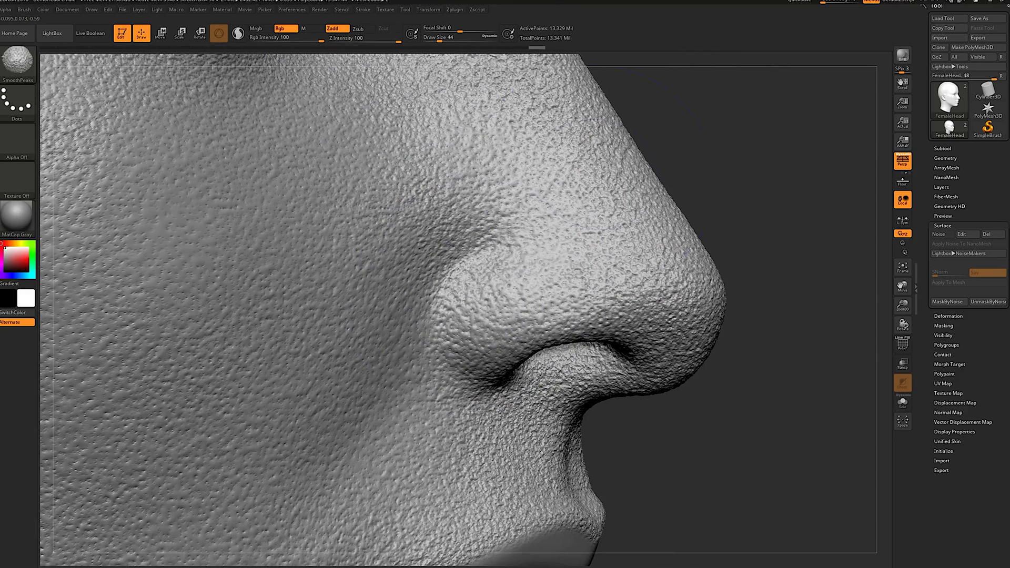
alt+drag(762, 167, 704, 268)
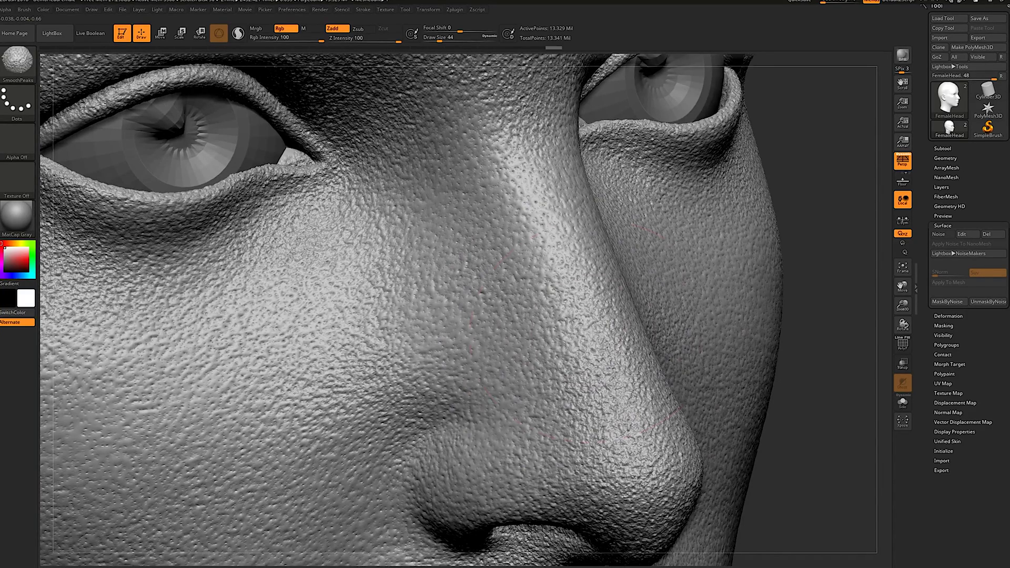
Step: Try smoothing the nose tip with the SmoothPeaks brush, reduce the draw size to 13, and undo the nose strokes
mouse_move(771, 459)
alt+mouse_down()
mouse_move(777, 279)
mouse_move(747, 281)
alt+mouse_up()
mouse_move(638, 269)
shift+mouse_down()
mouse_move(621, 310)
mouse_move(639, 250)
mouse_move(626, 176)
shift+mouse_up()
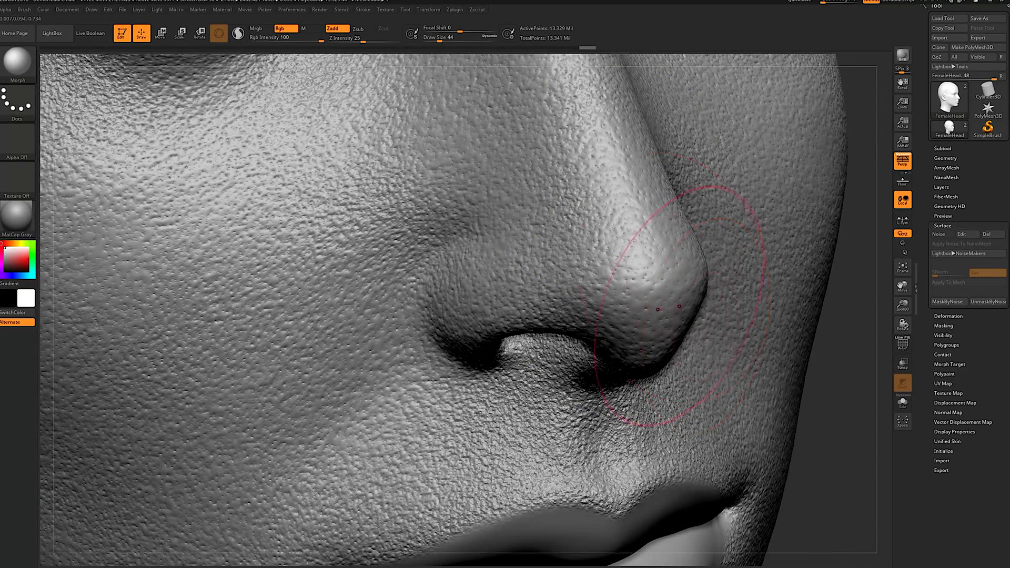
key(s)
drag(672, 272, 665, 272)
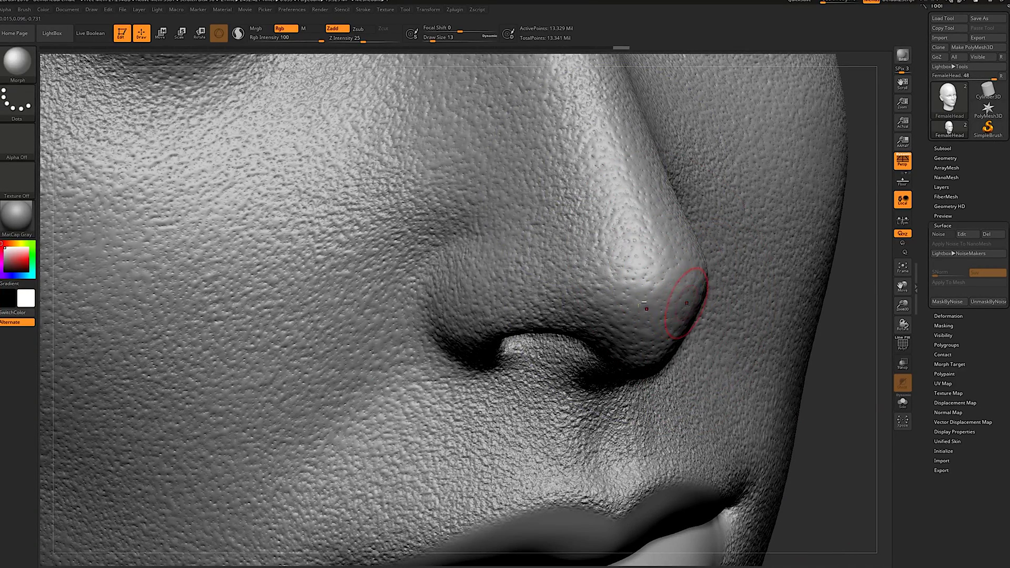
key(ctrl)
key(ctrl+z)
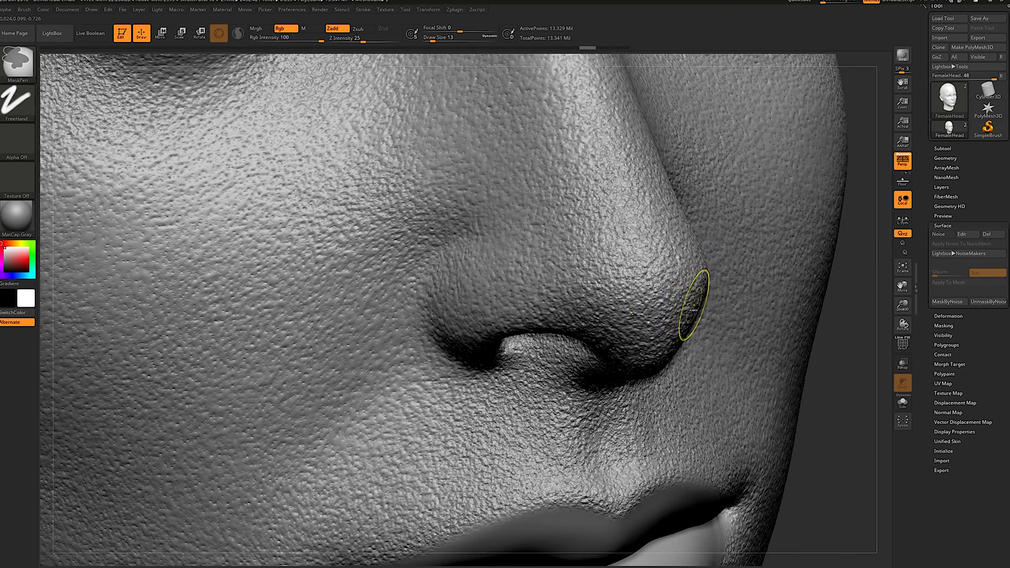
key(ctrl+z)
Step: Lower the SmoothPeaks Z intensity to 40 and lightly soften the noise on the tip and bridge of the nose
key(shift)
click(374, 40)
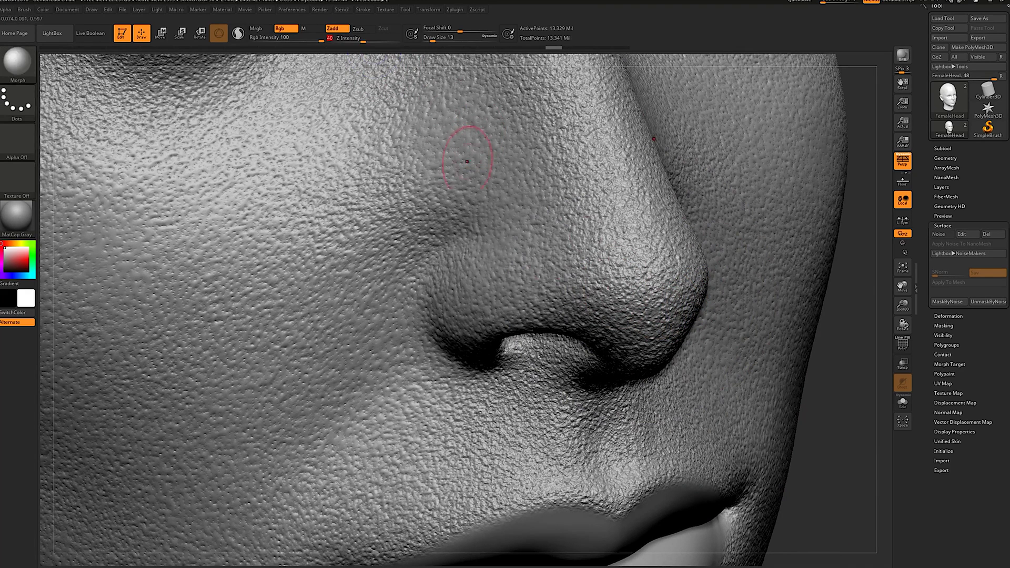
mouse_move(627, 275)
shift+mouse_down()
mouse_move(659, 292)
mouse_move(641, 249)
shift+mouse_up()
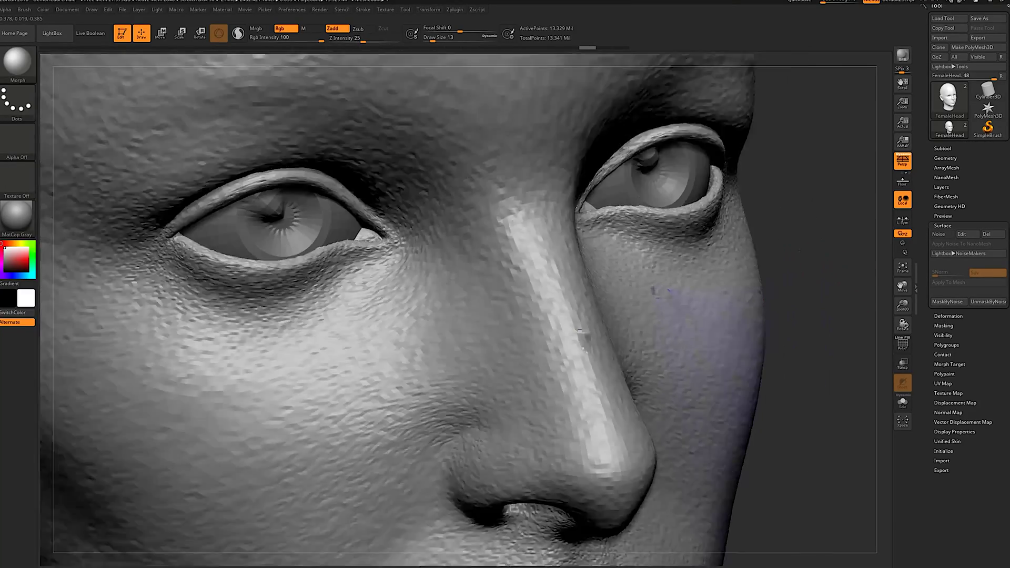
Step: Soften the noise between the nose and upper lip with SmoothPeaks at draw size 39 and Z intensity 40
drag(726, 295, 761, 269)
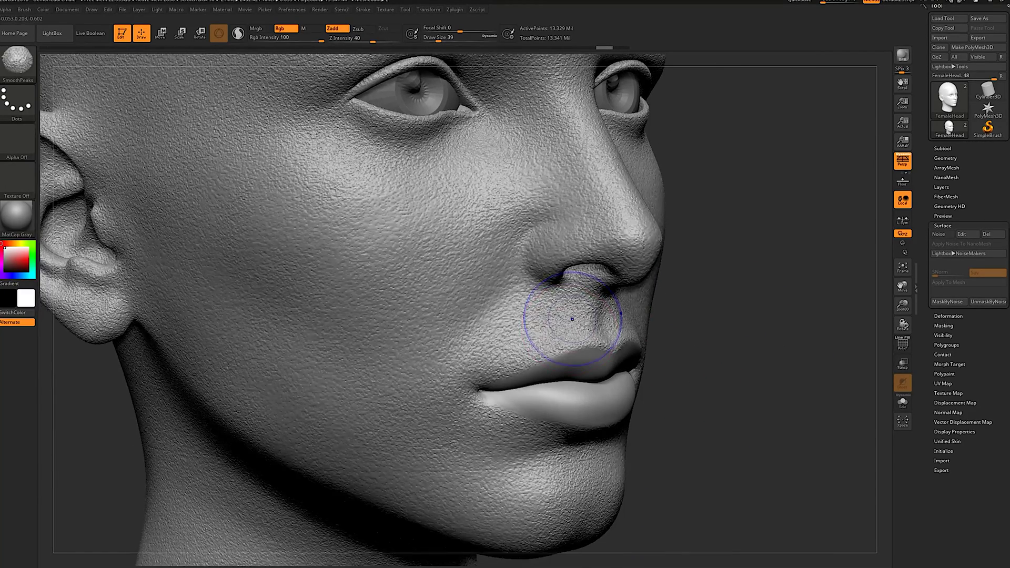
alt+drag(748, 293, 753, 350)
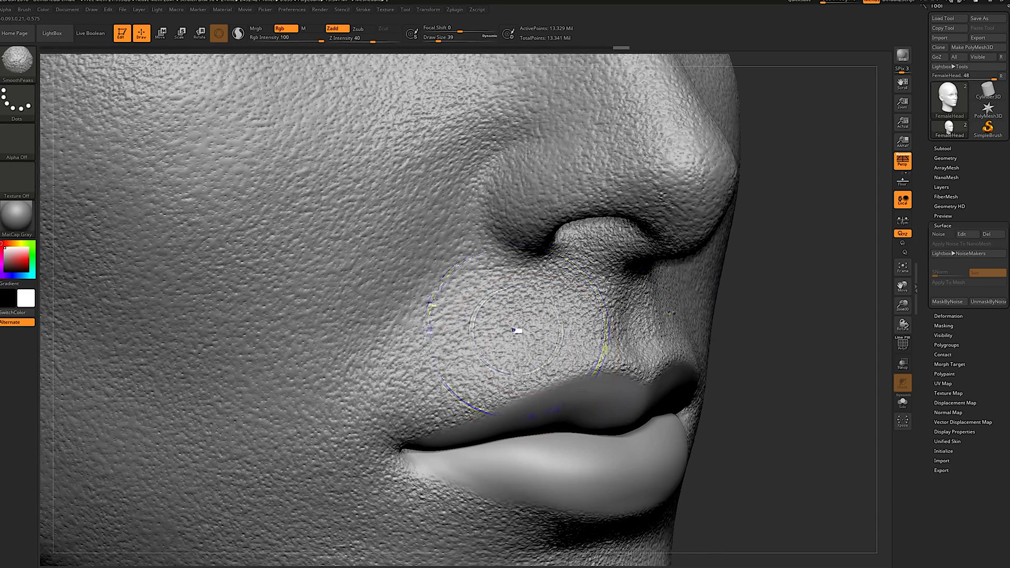
mouse_move(517, 331)
shift+mouse_down()
mouse_move(595, 284)
mouse_move(584, 299)
shift+mouse_up()
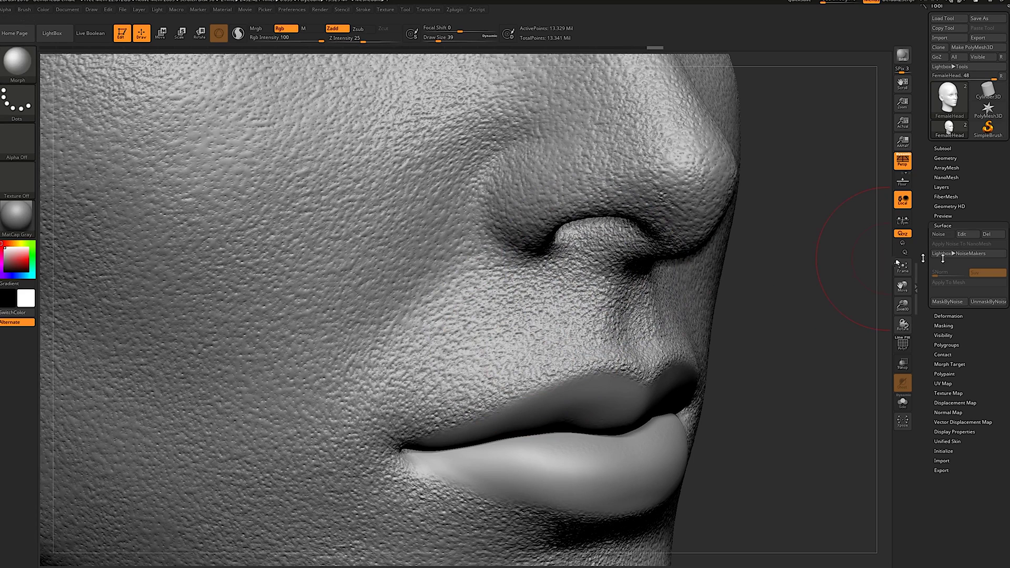
shift+drag(563, 283, 573, 270)
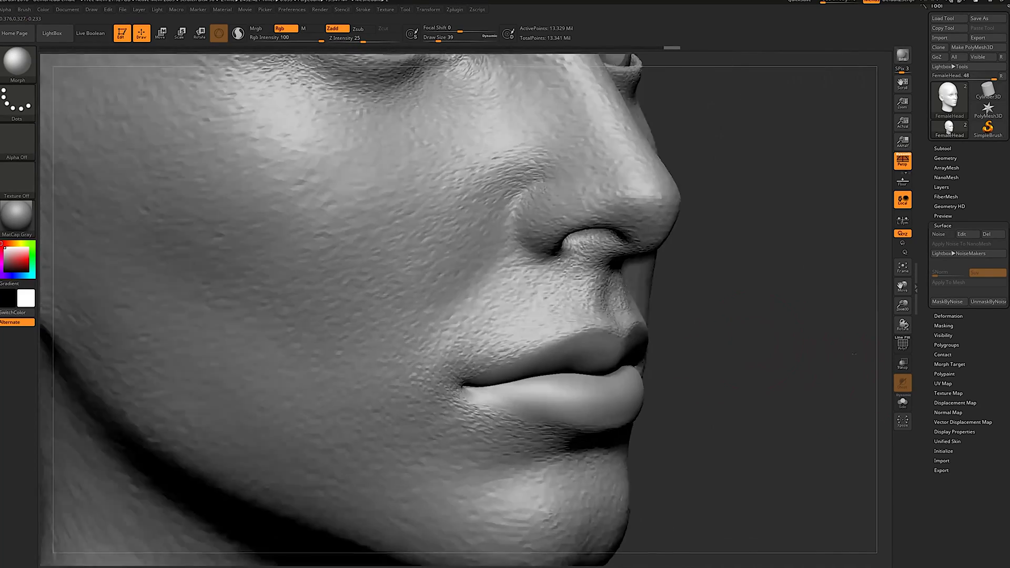
Step: Set up the Standard brush with Alpha 58 and the Spray stroke
key(b)
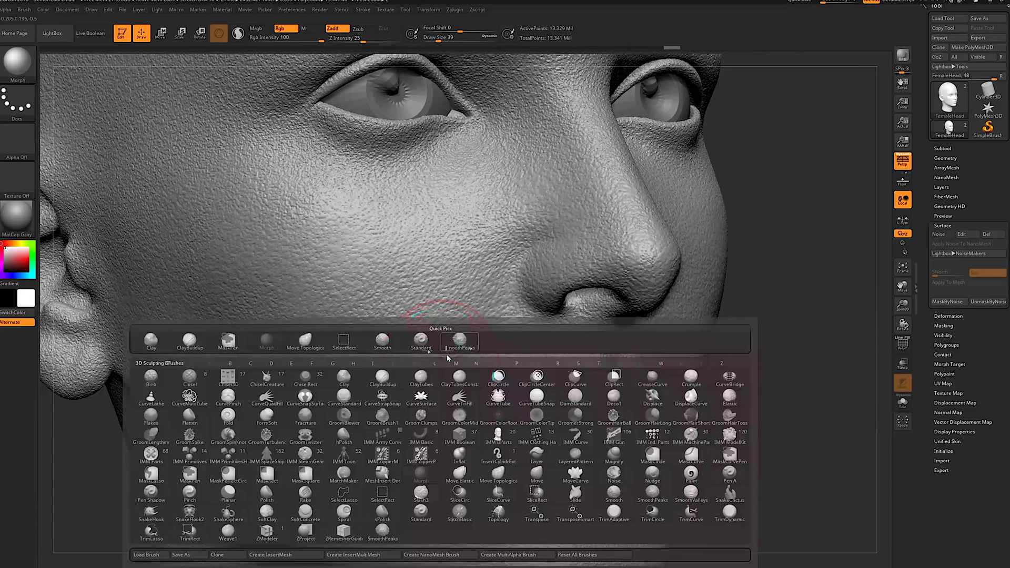
click(423, 342)
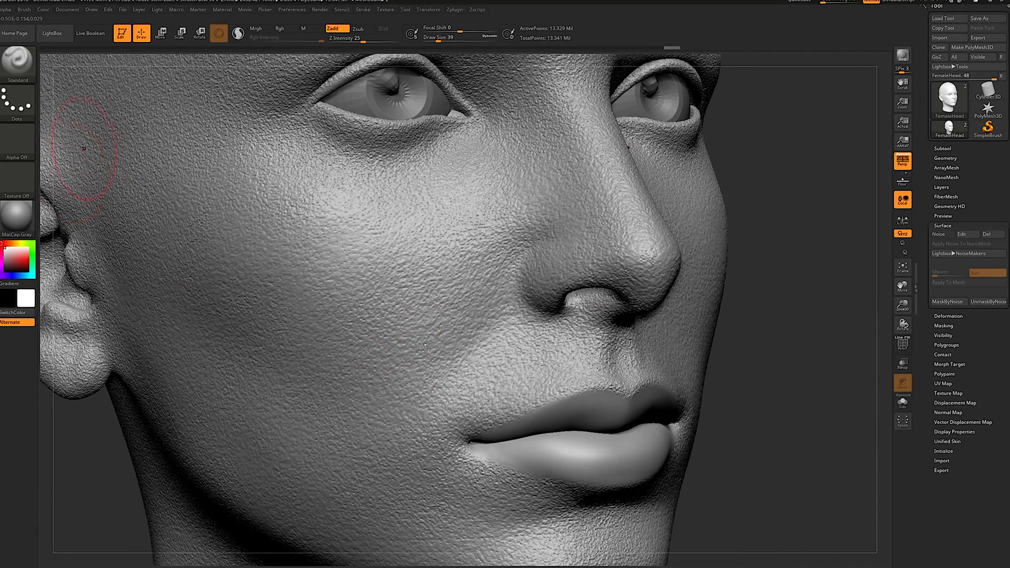
click(21, 102)
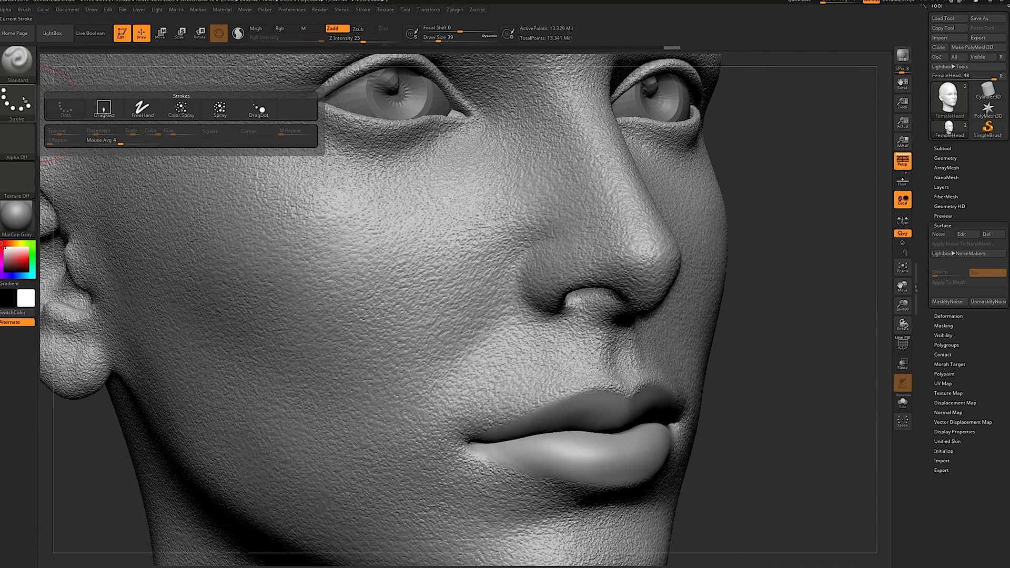
click(20, 143)
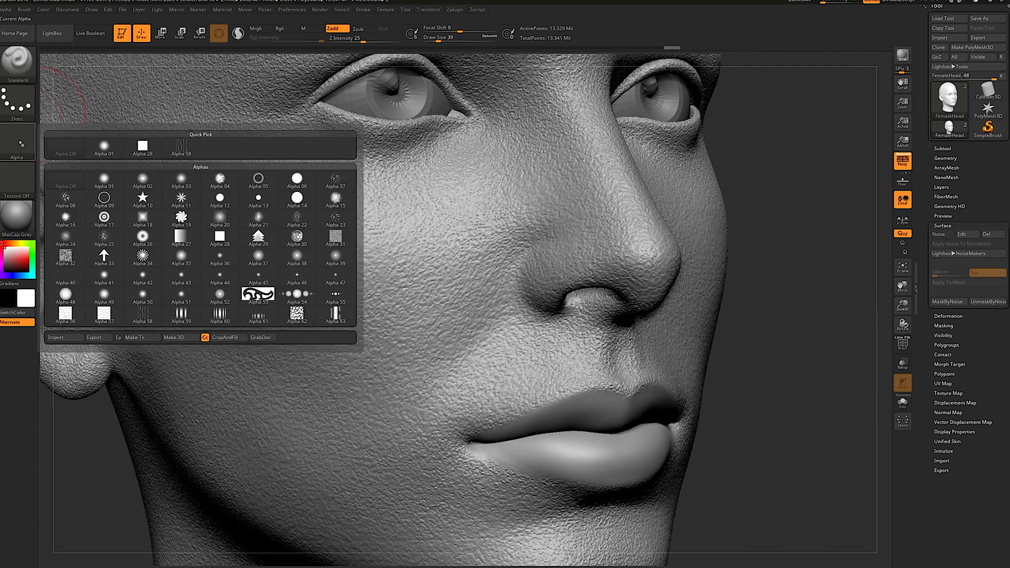
click(181, 153)
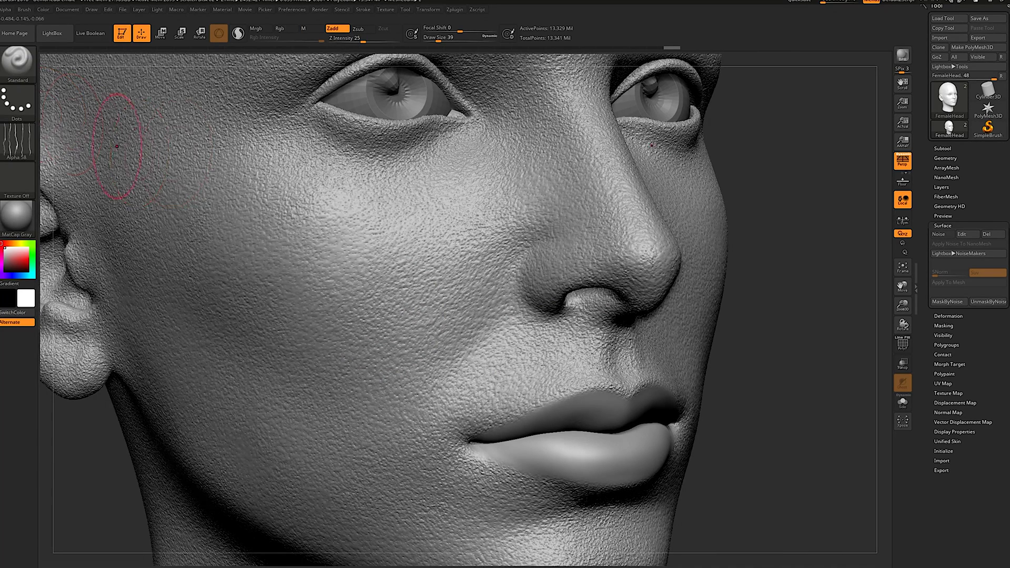
click(28, 106)
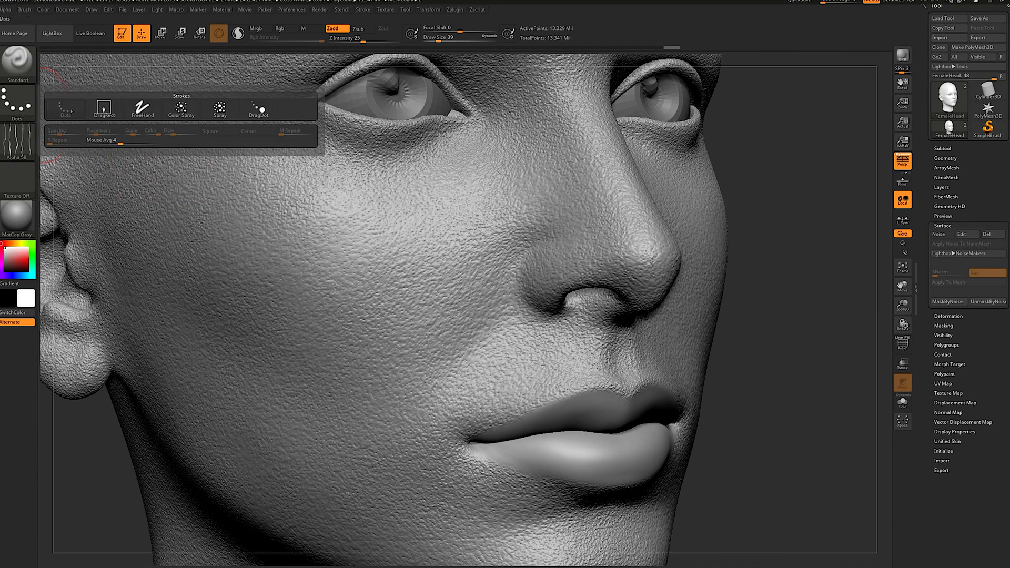
click(223, 111)
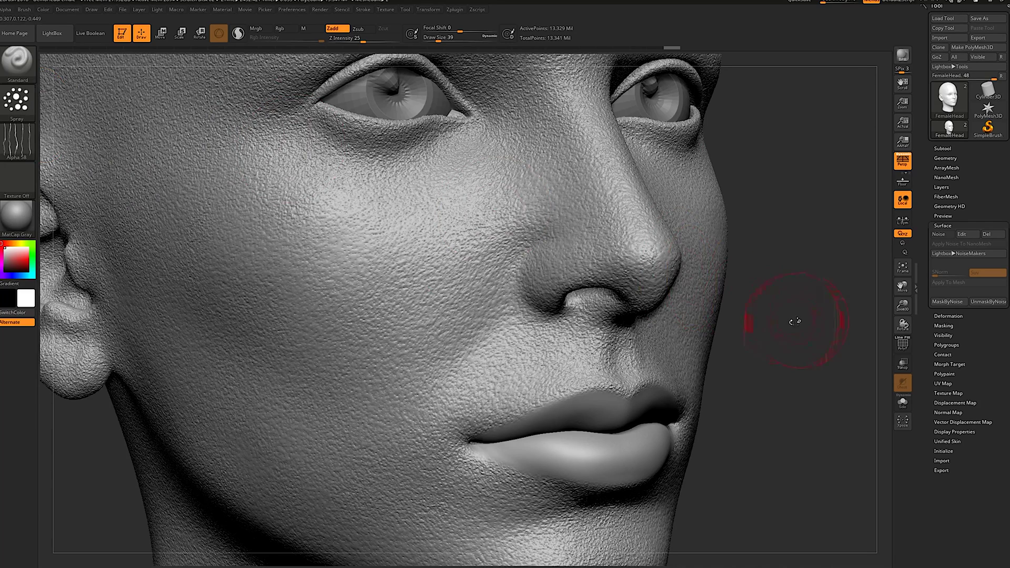
Step: Set the Z intensity to 14 and spray fine creases on the cheek beside the nose, softening them with SmoothPeaks
ctrl+right_drag(795, 321, 791, 350)
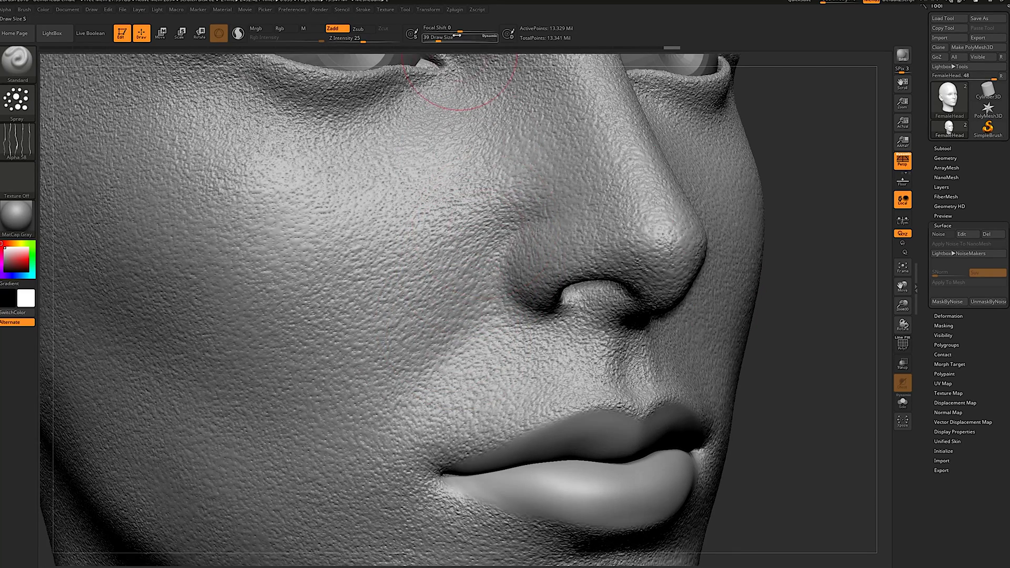
drag(362, 39, 353, 38)
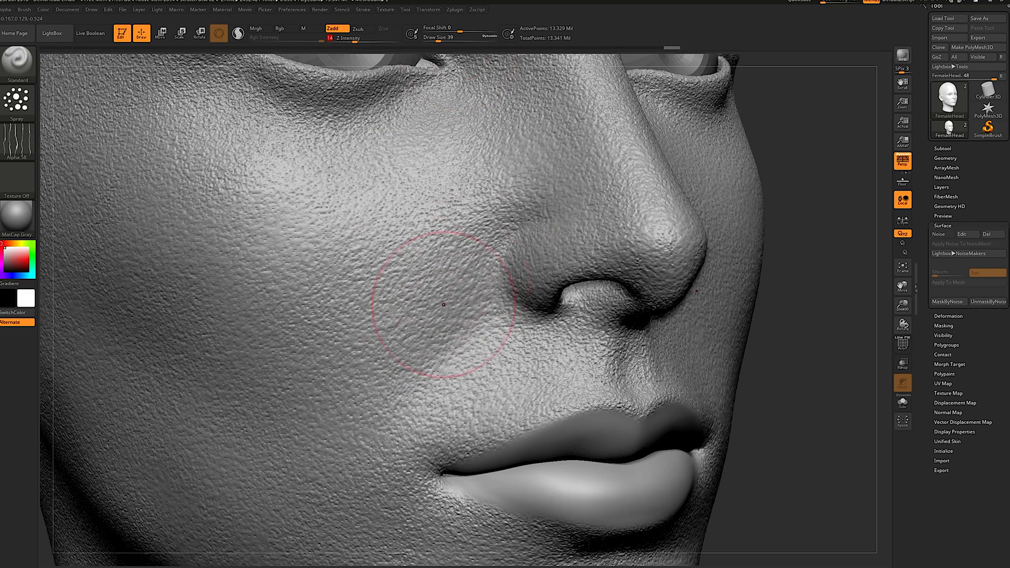
mouse_move(470, 243)
mouse_down()
mouse_move(451, 255)
mouse_move(406, 345)
mouse_move(395, 331)
mouse_move(381, 393)
mouse_move(413, 377)
mouse_move(447, 334)
mouse_up()
mouse_move(442, 263)
shift+mouse_down()
mouse_move(454, 332)
mouse_move(431, 342)
shift+mouse_up()
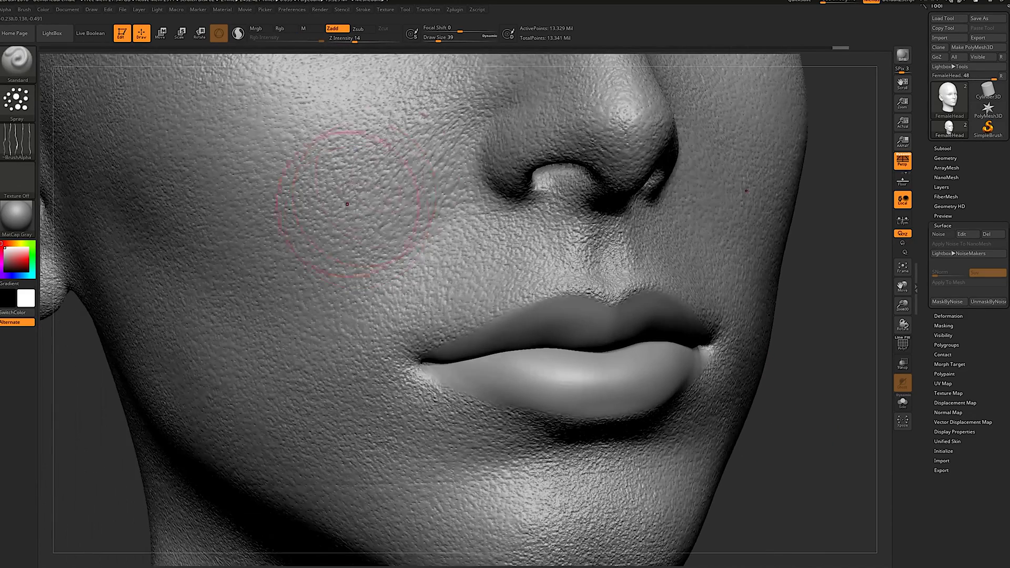
mouse_move(413, 152)
mouse_down()
mouse_move(323, 317)
mouse_move(383, 189)
mouse_up()
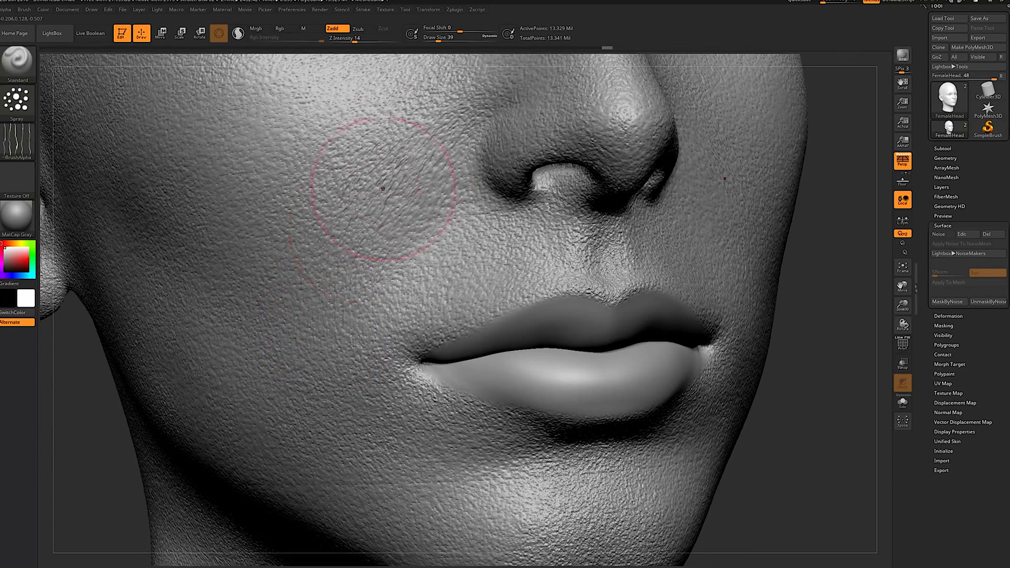
key(ctrl+1)
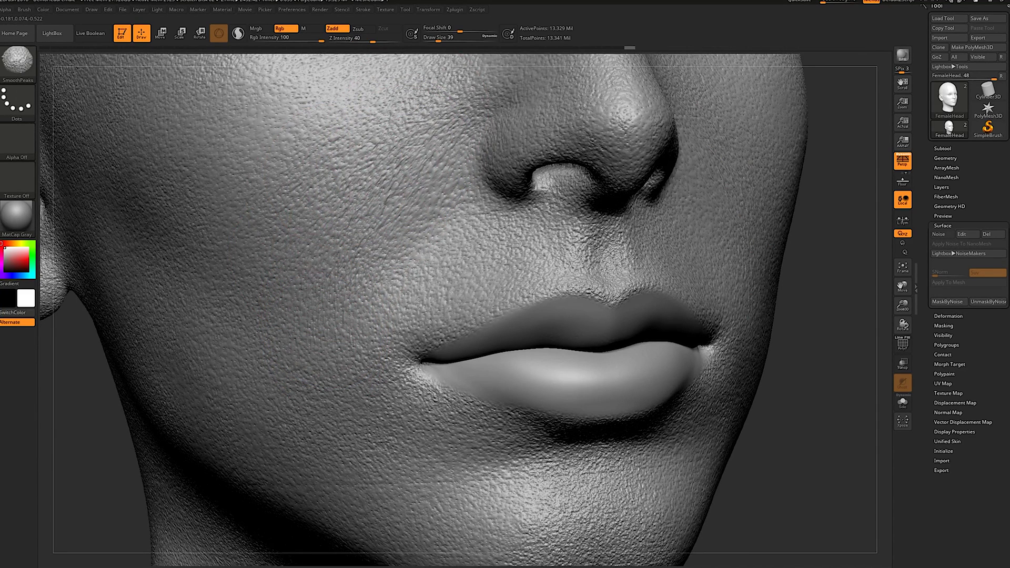
Step: Reduce the draw size to 29 and spray fine creases below the lower lip and around the mouth corner
mouse_move(785, 401)
mouse_down()
mouse_move(811, 342)
mouse_move(821, 363)
mouse_up()
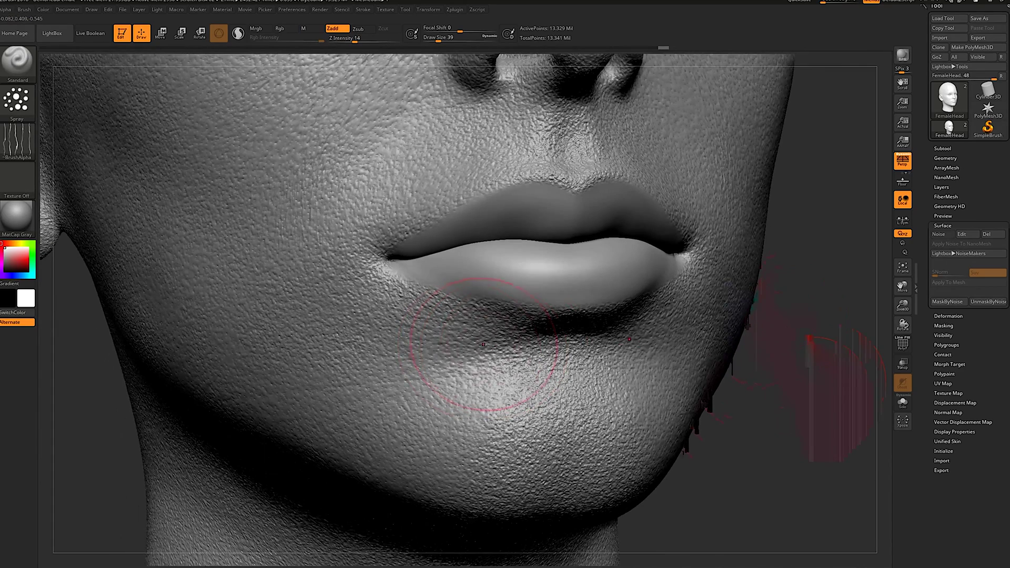
key(s)
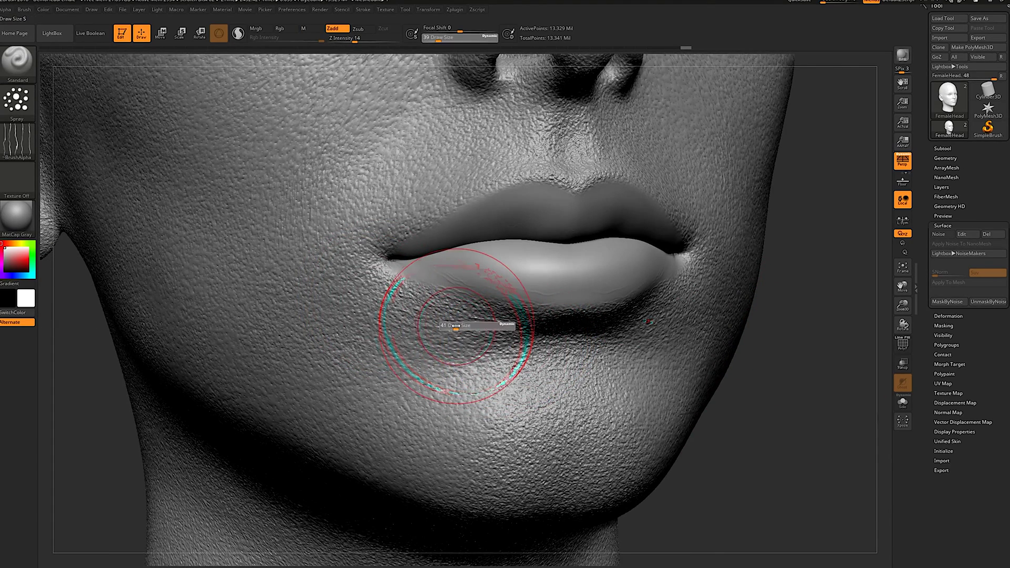
drag(465, 326, 450, 327)
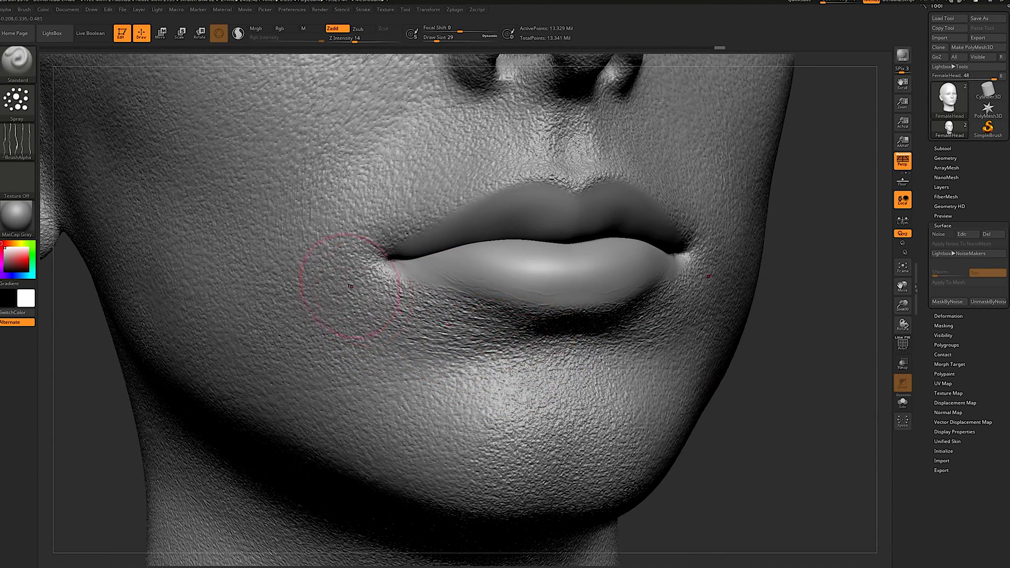
key(ctrl+1)
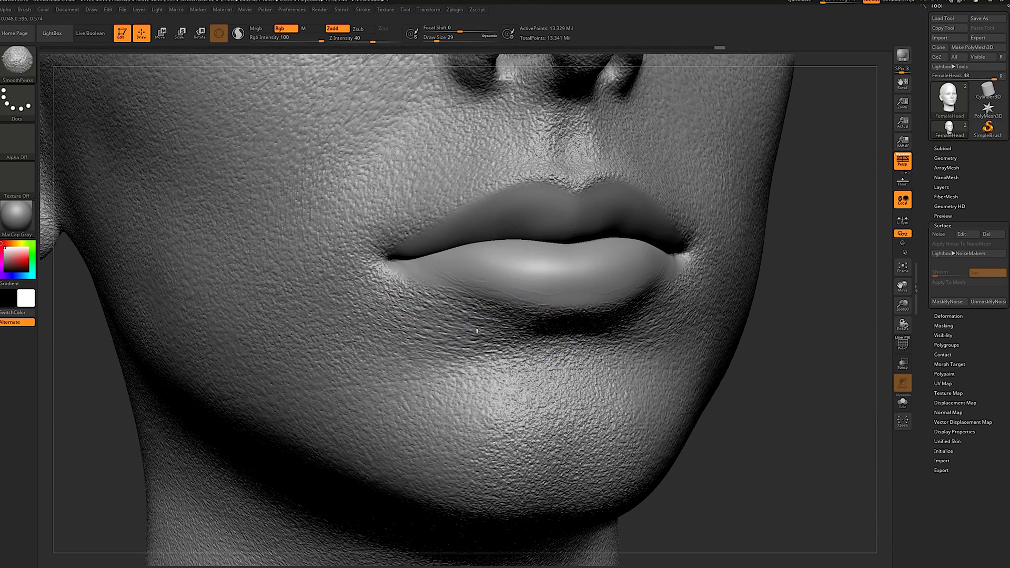
Step: Increase the draw size to 74 and soften the noise on the side of the neck with SmoothPeaks
drag(711, 363, 729, 359)
mouse_move(729, 431)
alt+mouse_down()
mouse_move(716, 330)
mouse_move(723, 313)
alt+mouse_up()
key(s)
drag(256, 400, 264, 400)
key(shift)
shift+drag(211, 421, 236, 405)
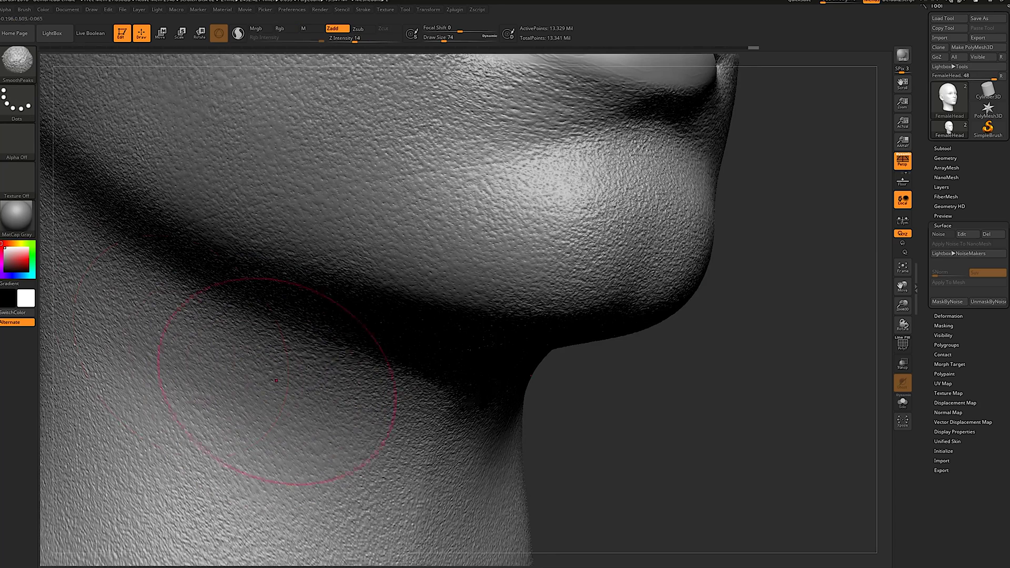
Step: Spray diagonal skin wrinkles across the upper side of the neck under the jaw and lightly smooth them with SmoothPeaks
drag(189, 363, 364, 434)
drag(173, 363, 287, 406)
drag(151, 343, 401, 467)
drag(184, 421, 332, 479)
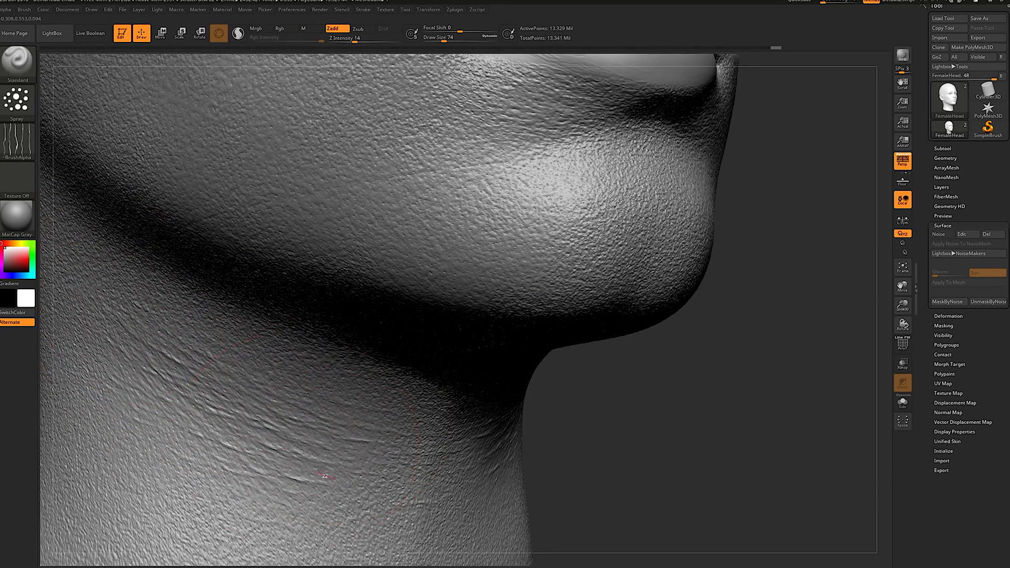
drag(158, 437, 361, 439)
drag(221, 399, 368, 421)
drag(179, 368, 377, 425)
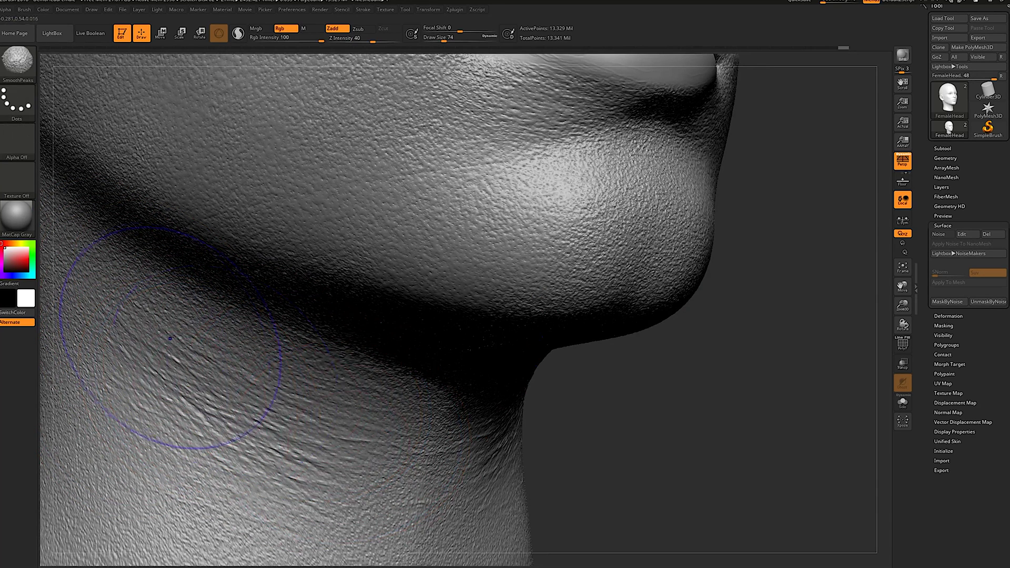
mouse_move(169, 338)
shift+mouse_down()
mouse_move(268, 423)
mouse_move(212, 387)
shift+mouse_up()
Step: Extend the sprayed wrinkles down the side of the neck and soften them with SmoothPeaks
alt+drag(672, 447, 771, 331)
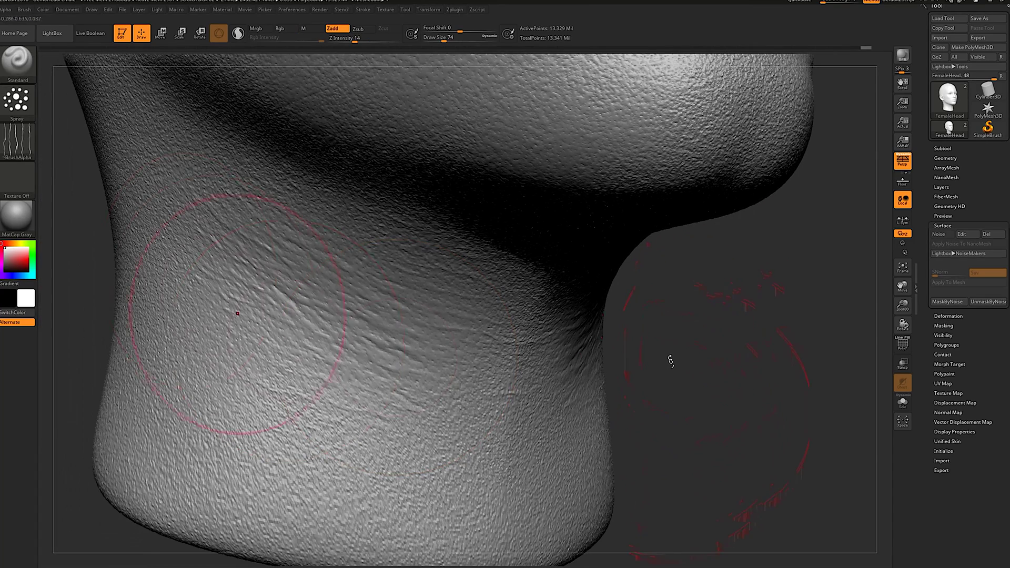
drag(234, 311, 451, 433)
drag(277, 345, 438, 464)
mouse_move(323, 401)
mouse_down()
mouse_move(368, 431)
mouse_move(394, 473)
mouse_up()
mouse_move(228, 311)
shift+mouse_down()
mouse_move(378, 447)
mouse_move(448, 470)
shift+mouse_up()
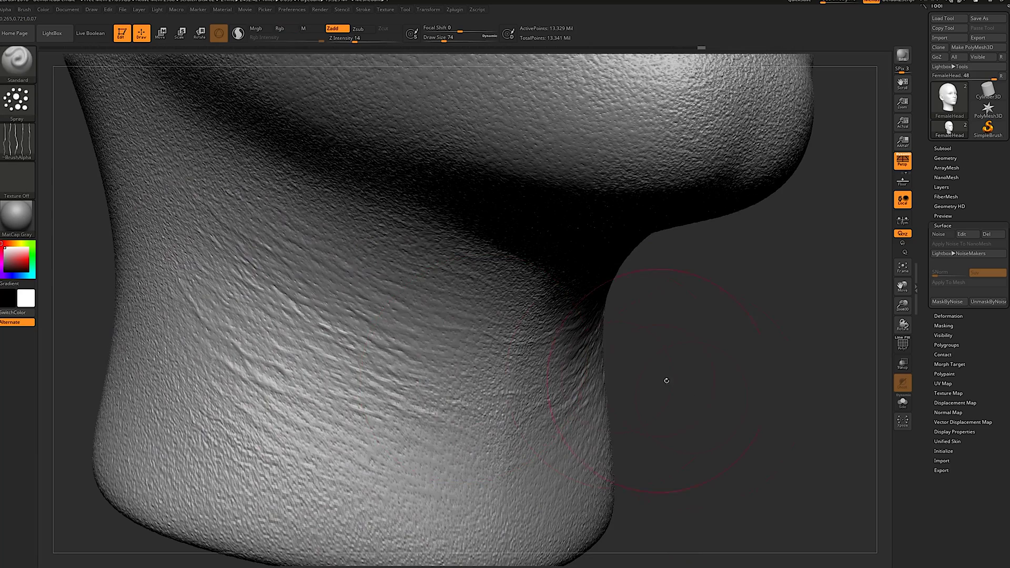
Step: Add wrinkle detail across the front of the neck and reduce the draw size to 41
drag(665, 379, 389, 381)
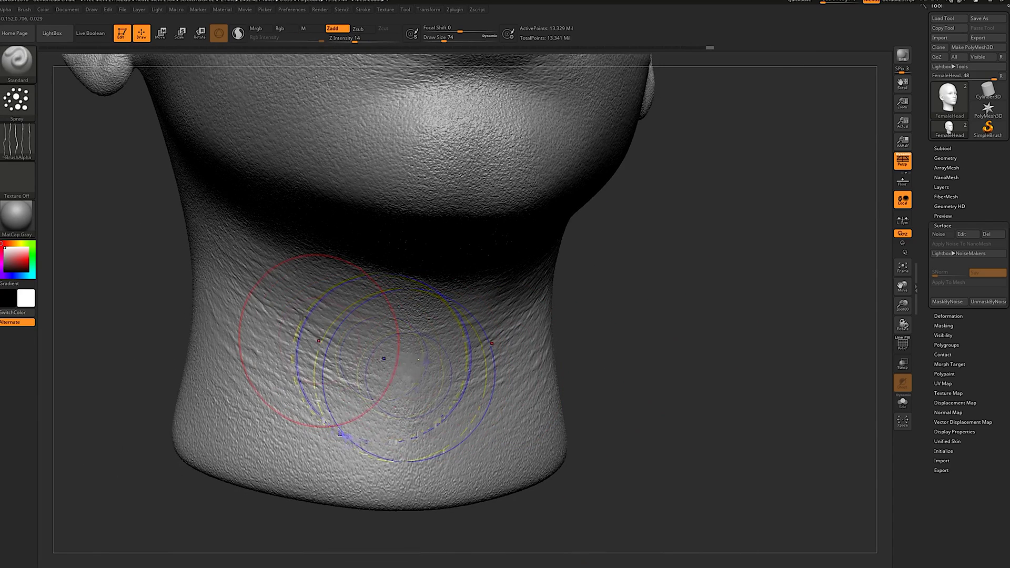
key(s)
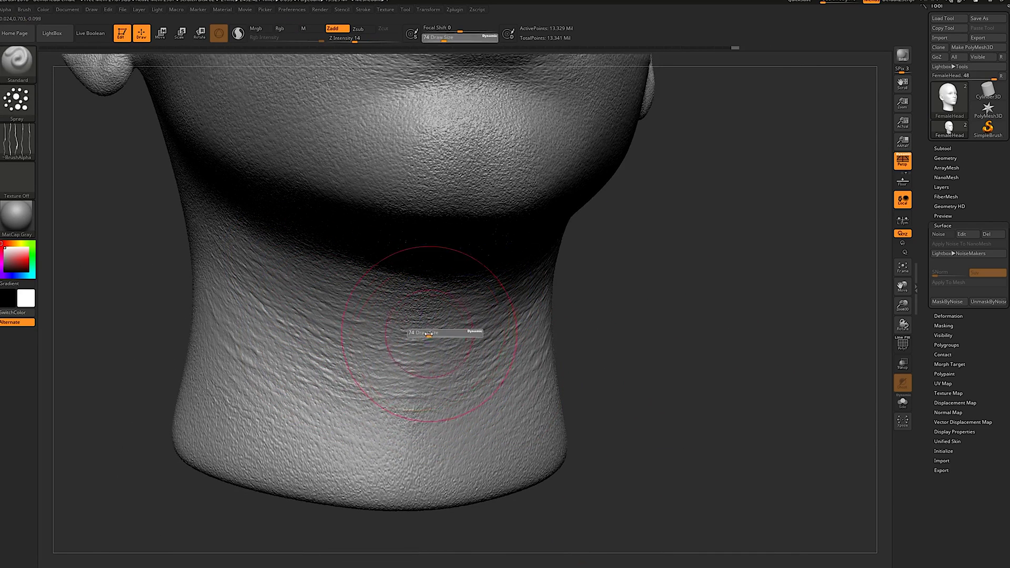
mouse_move(434, 334)
mouse_down()
mouse_move(423, 335)
mouse_move(405, 389)
mouse_move(416, 406)
mouse_up()
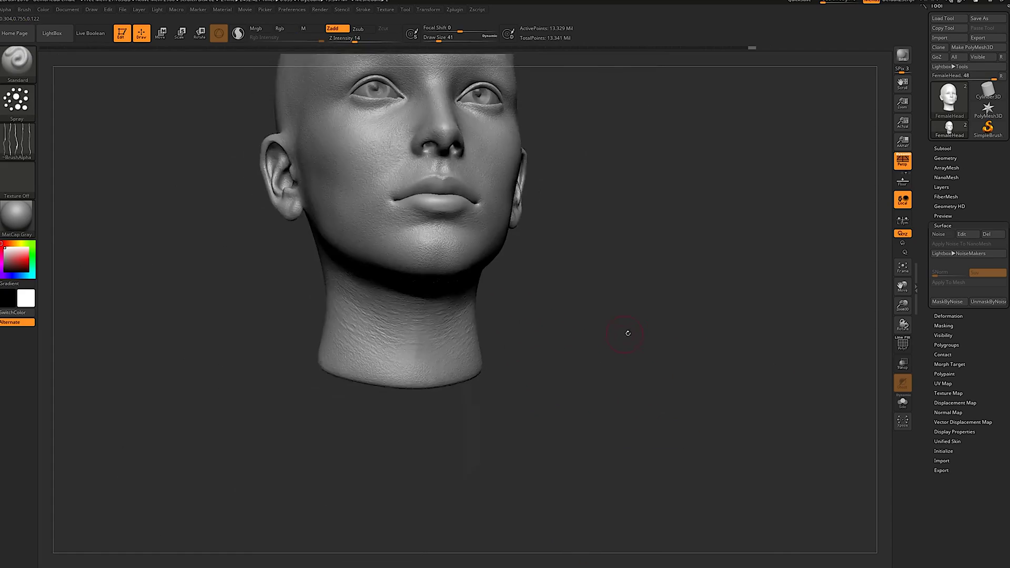
Step: Reduce the draw size to 22 and spray fine creases on the skin under the eye
drag(627, 334, 616, 400)
key(shift)
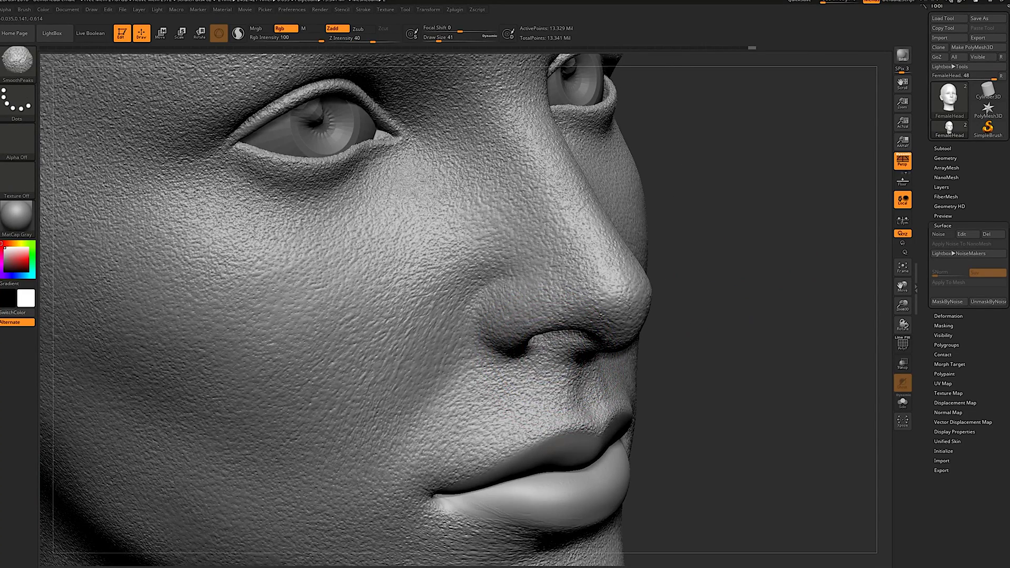
key(s)
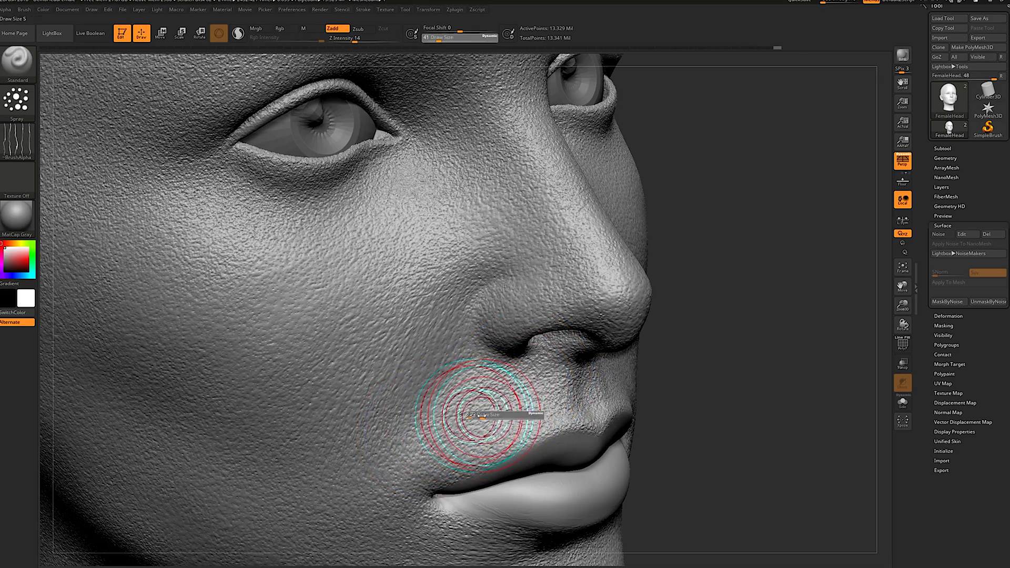
drag(482, 416, 532, 426)
alt+drag(701, 198, 776, 300)
key(shift)
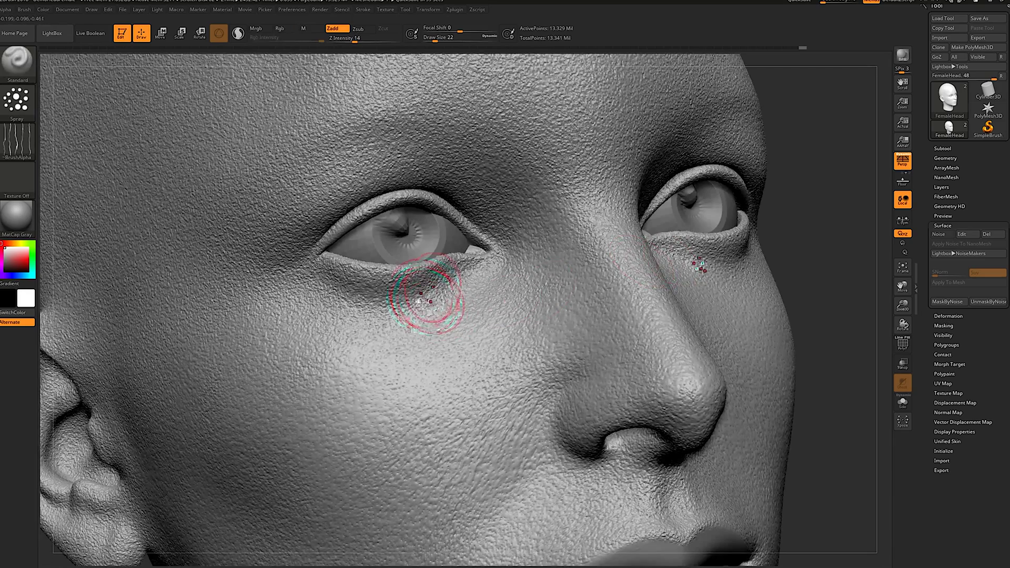
drag(429, 304, 452, 279)
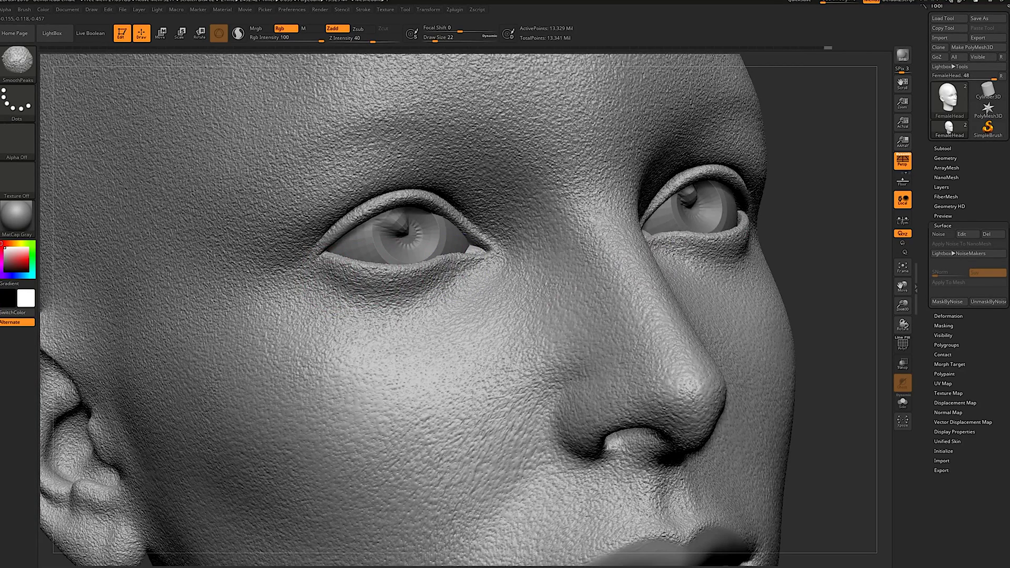
Step: Raise the SmoothPeaks Z intensity to 70 and soften the detail under the eye and on the side of the nose
mouse_move(341, 322)
shift+mouse_down()
mouse_move(332, 320)
mouse_move(341, 321)
shift+mouse_up()
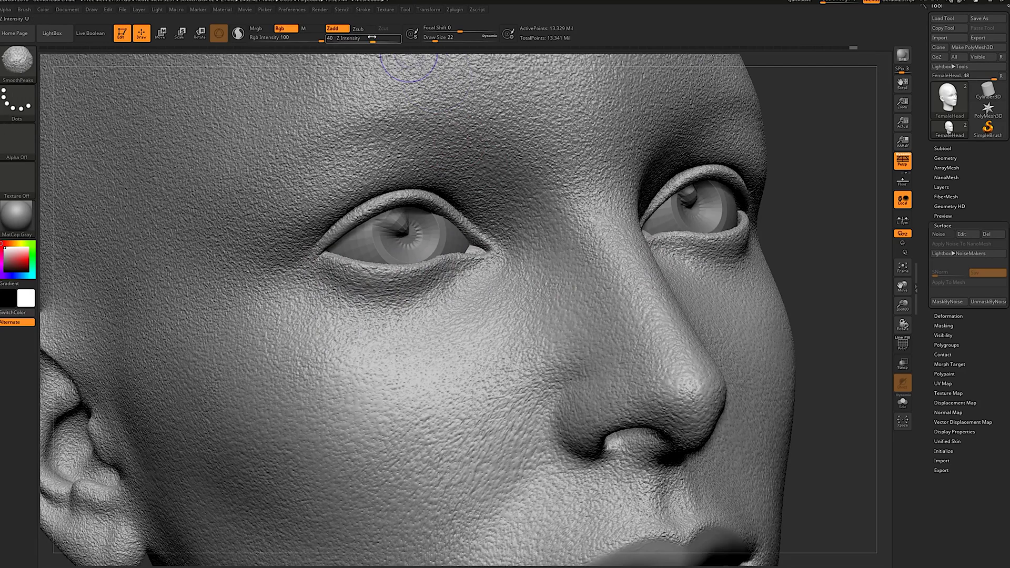
shift+drag(374, 40, 387, 40)
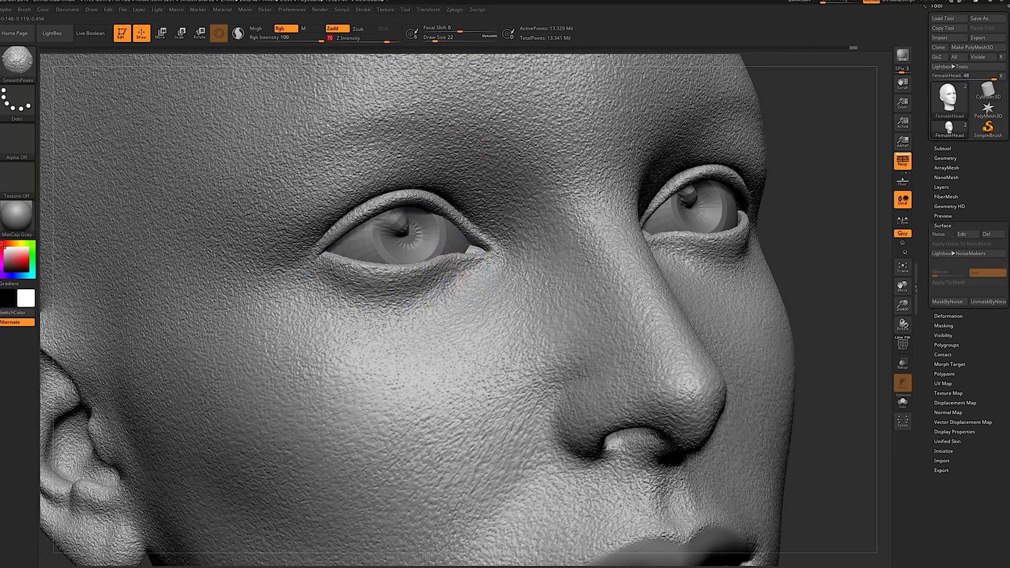
shift+drag(456, 273, 454, 282)
drag(821, 273, 868, 284)
shift+drag(673, 364, 679, 371)
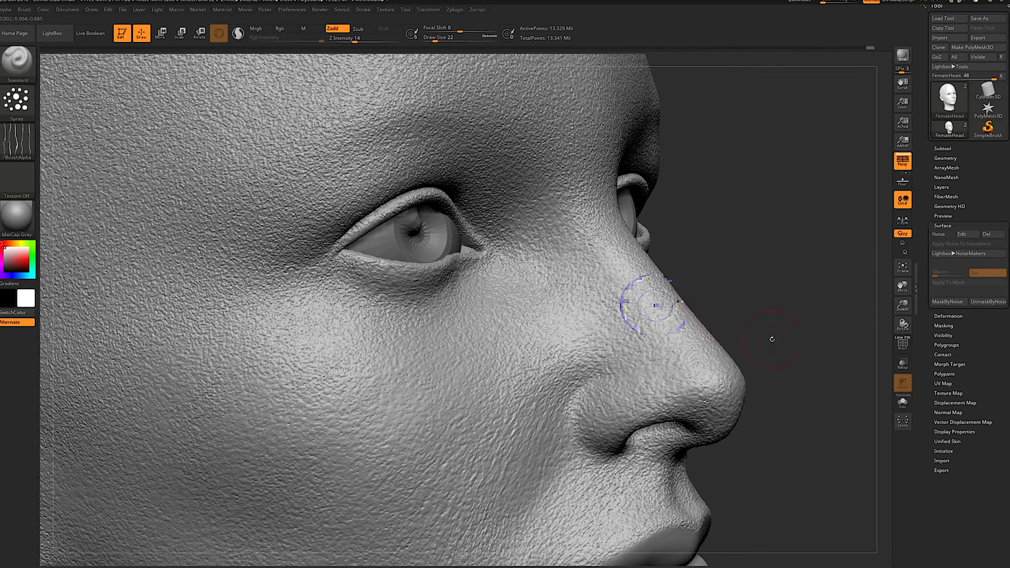
Step: Switch to the Pores Brush thread on ZBrushCentral in the browser and examine the enlarged poresheavy.jpg example image
key(f)
right_drag(764, 327, 696, 384)
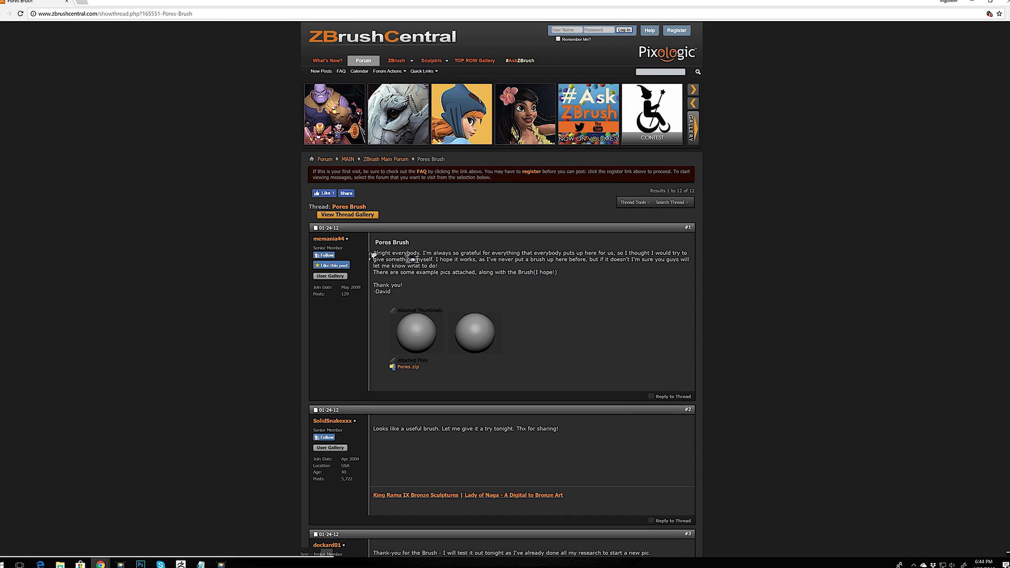
click(415, 337)
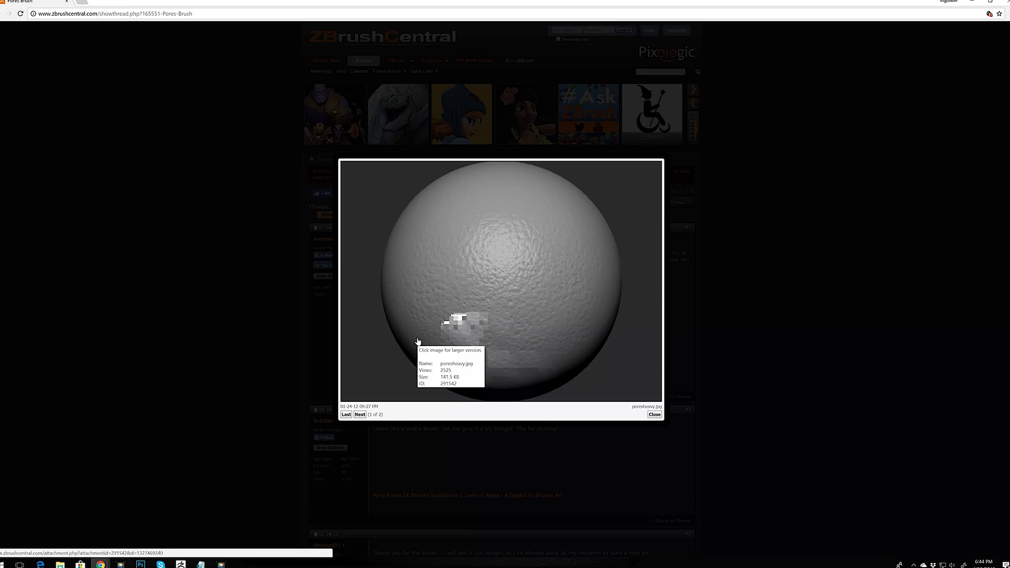
click(762, 310)
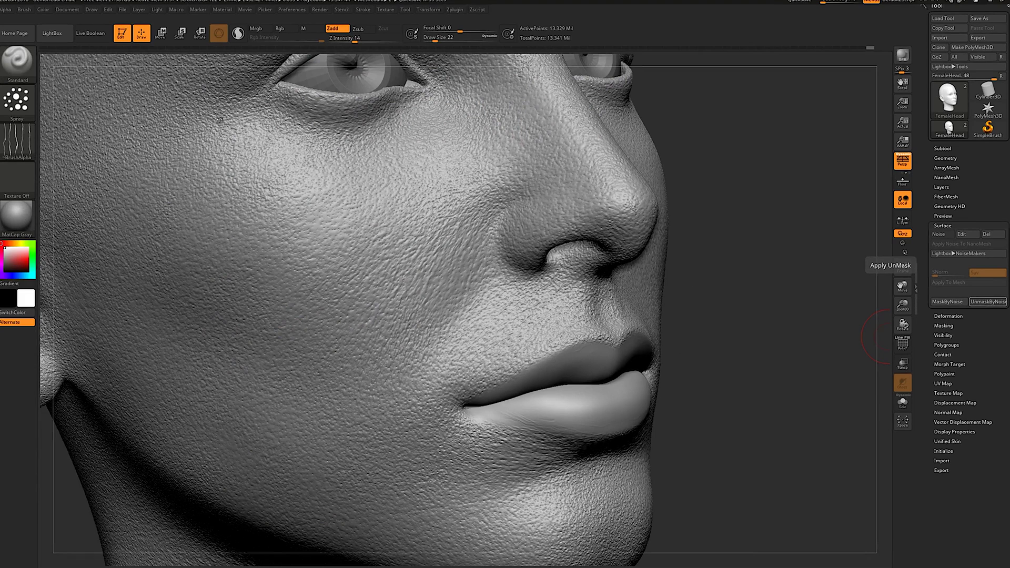
Step: Load the Pores.ZBP brush from the PORES folder of the brush library
click(54, 36)
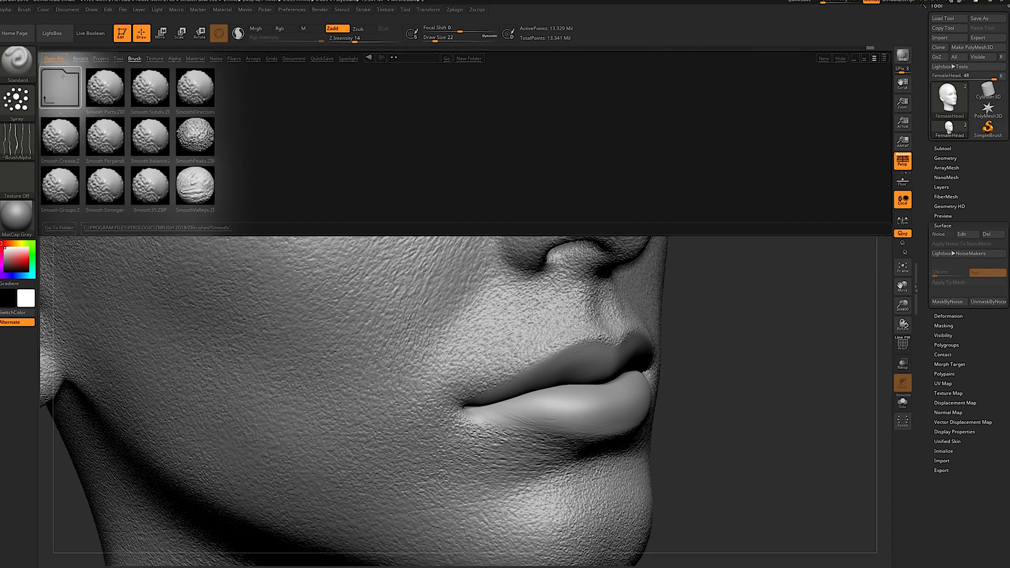
click(137, 58)
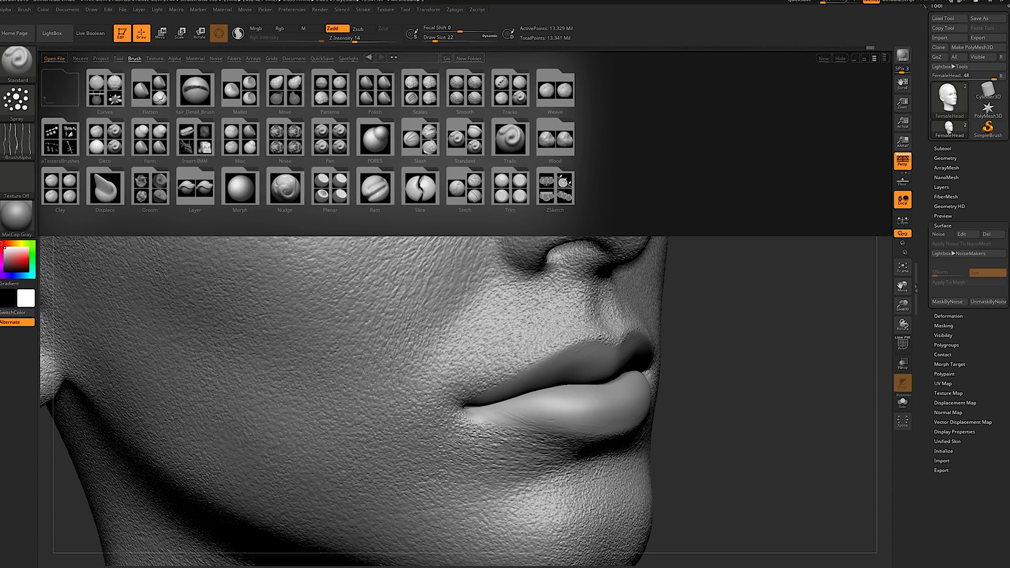
click(384, 140)
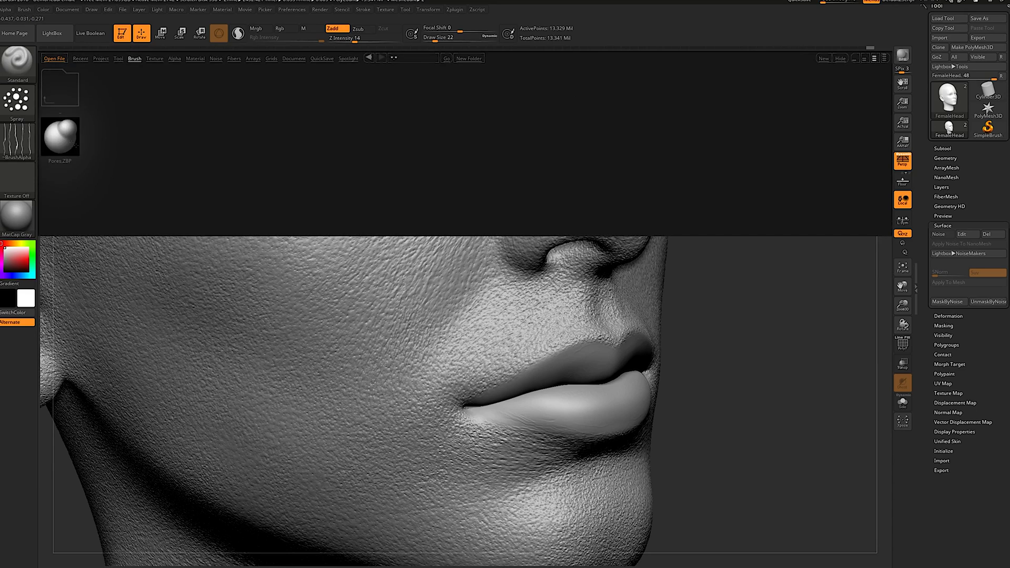
double_click(69, 142)
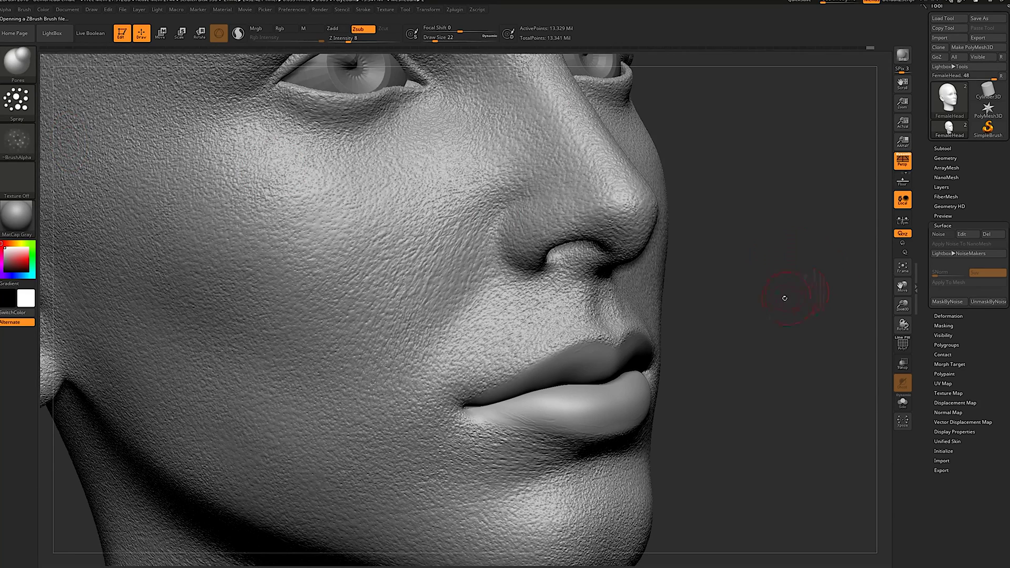
Step: Raise the SmoothPeaks Z intensity to 100 and smooth the surface noise from the nose tip up along the bridge
mouse_move(784, 298)
alt+mouse_down()
mouse_move(708, 242)
mouse_move(715, 263)
alt+mouse_up()
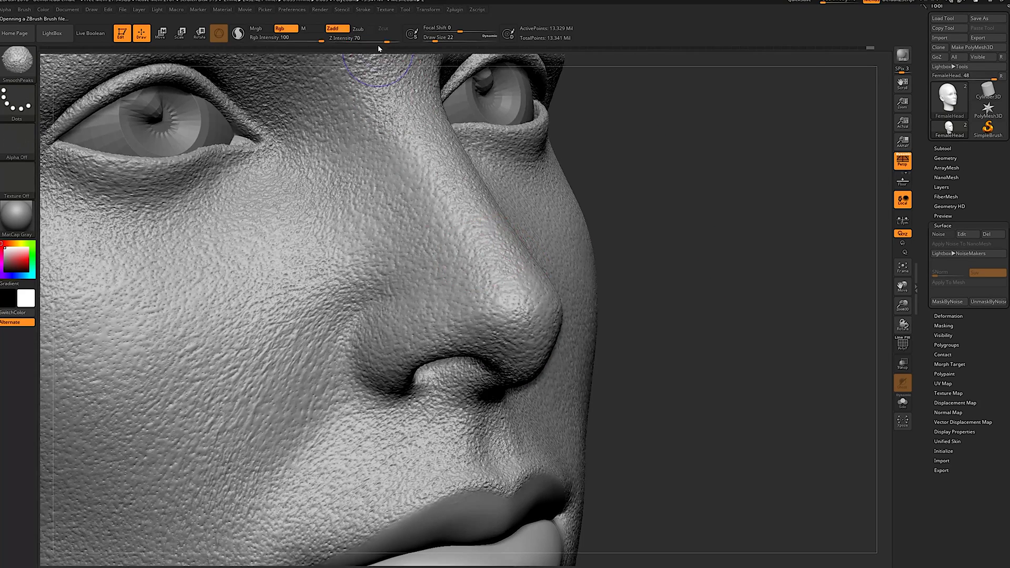
drag(363, 42, 401, 46)
mouse_move(510, 338)
shift+mouse_down()
mouse_move(513, 300)
mouse_move(493, 263)
shift+mouse_up()
shift+drag(474, 224, 419, 136)
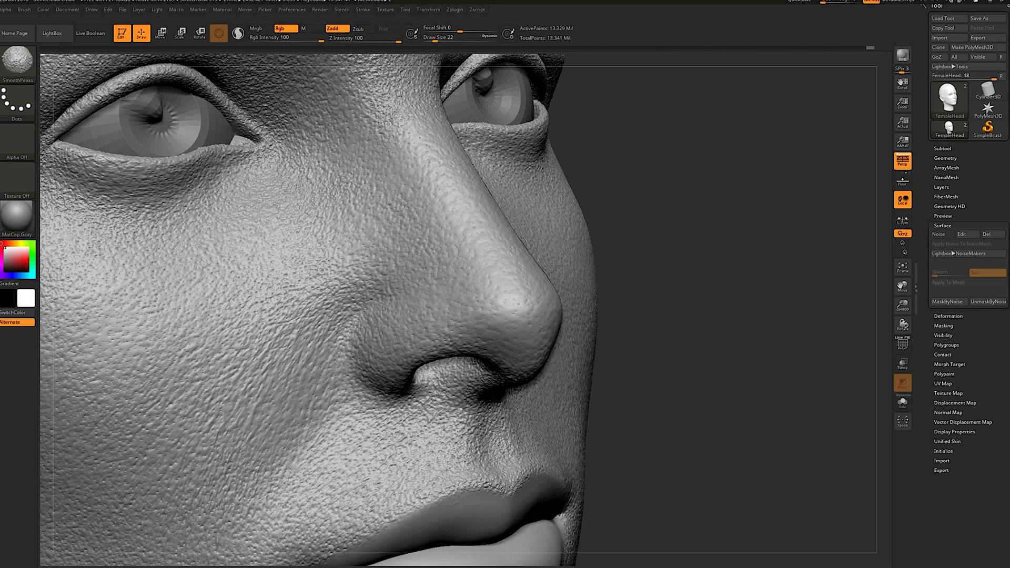
Step: Set the Pores brush to Z intensity 22 and draw size 16 for the nose
drag(699, 300, 550, 294)
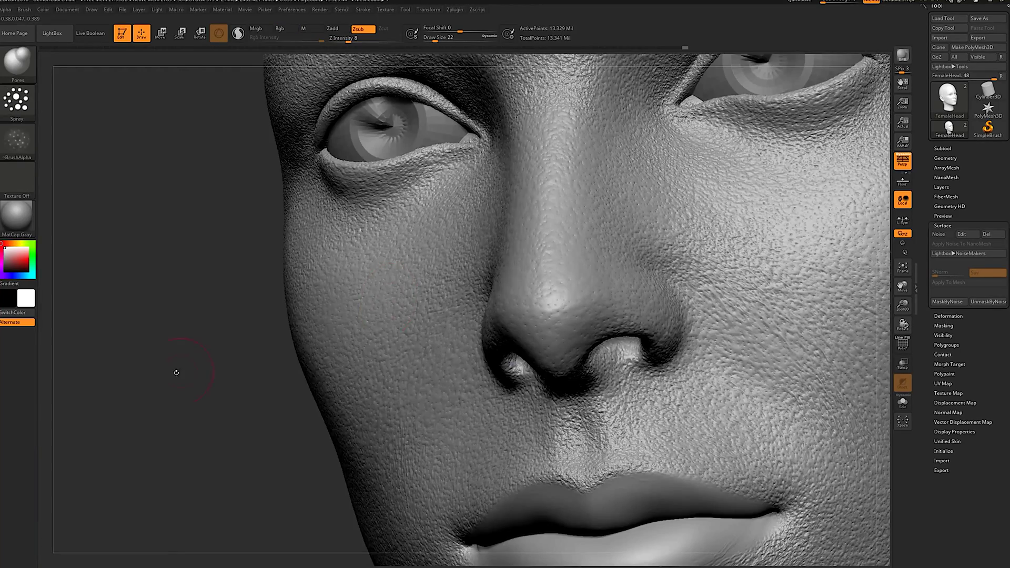
mouse_move(176, 368)
mouse_down()
mouse_move(684, 237)
mouse_move(722, 214)
mouse_move(725, 232)
mouse_up()
key(s)
drag(424, 230, 430, 230)
drag(348, 39, 361, 40)
key(s)
drag(421, 255, 405, 255)
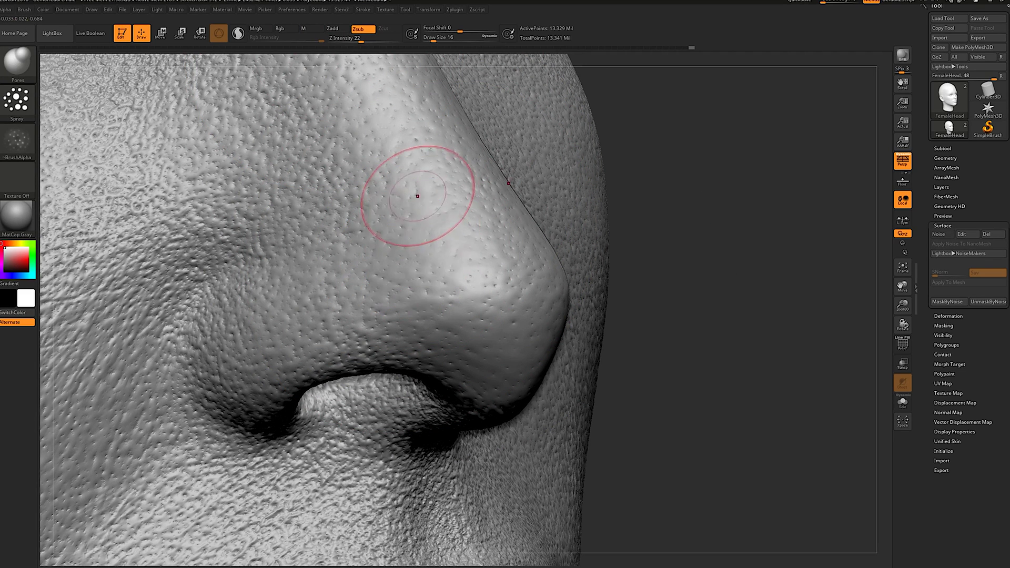
Step: Try spraying pores on the side of the nose bridge, and undo the stroke
drag(417, 196, 436, 232)
key(ctrl)
key(ctrl+z)
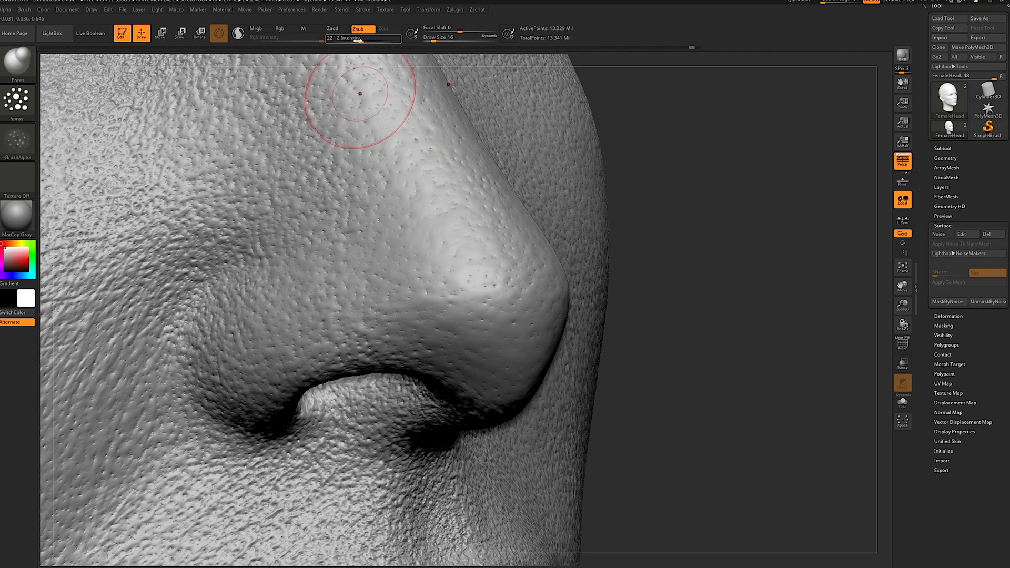
Step: Lower the Pores brush Z intensity to 11 and spray pores along the nose bridge and over the tip
drag(361, 41, 352, 41)
mouse_move(421, 185)
mouse_down()
mouse_move(476, 239)
mouse_move(490, 295)
mouse_move(469, 354)
mouse_move(458, 352)
mouse_move(466, 329)
mouse_move(477, 337)
mouse_up()
alt+drag(744, 207, 747, 347)
drag(821, 310, 734, 279)
mouse_move(431, 329)
mouse_down()
mouse_move(423, 234)
mouse_move(432, 271)
mouse_up()
drag(509, 321, 538, 422)
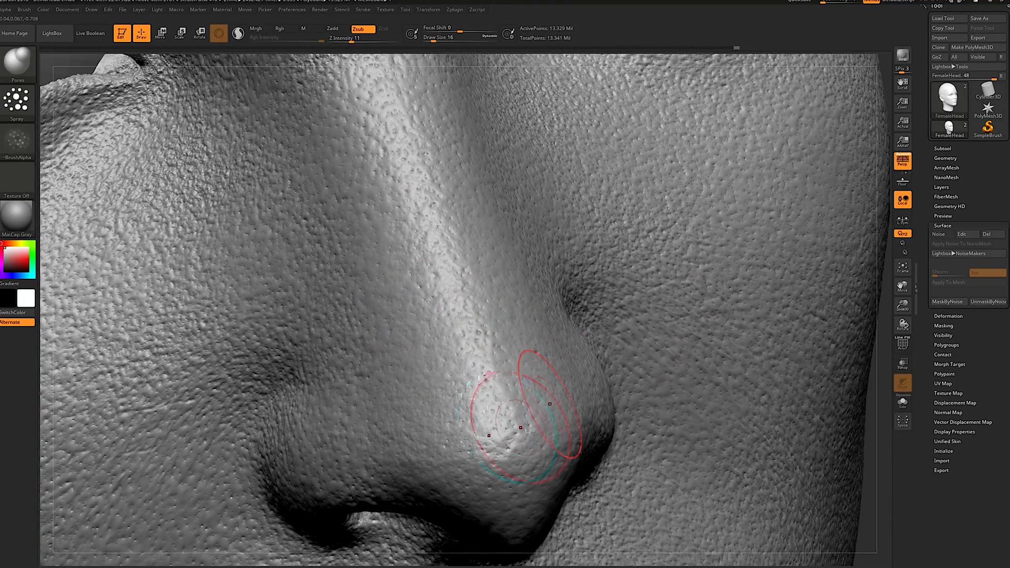
Step: Soften the pores on the side of the nose bridge with SmoothPeaks
mouse_move(881, 337)
mouse_down()
mouse_move(827, 354)
mouse_move(622, 339)
mouse_up()
mouse_move(622, 340)
mouse_down()
mouse_move(750, 361)
mouse_move(776, 260)
mouse_move(778, 337)
mouse_up()
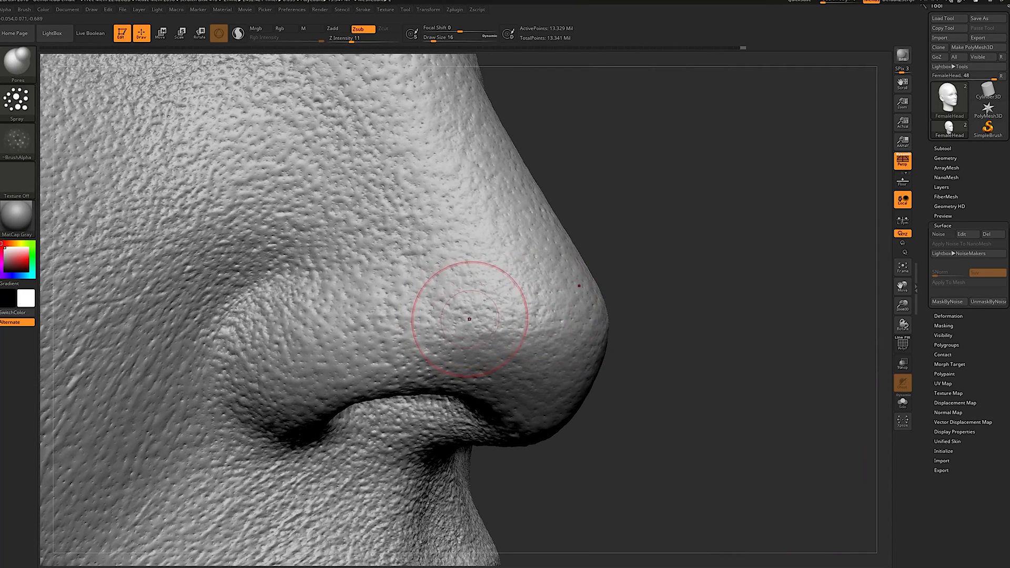
key(shift)
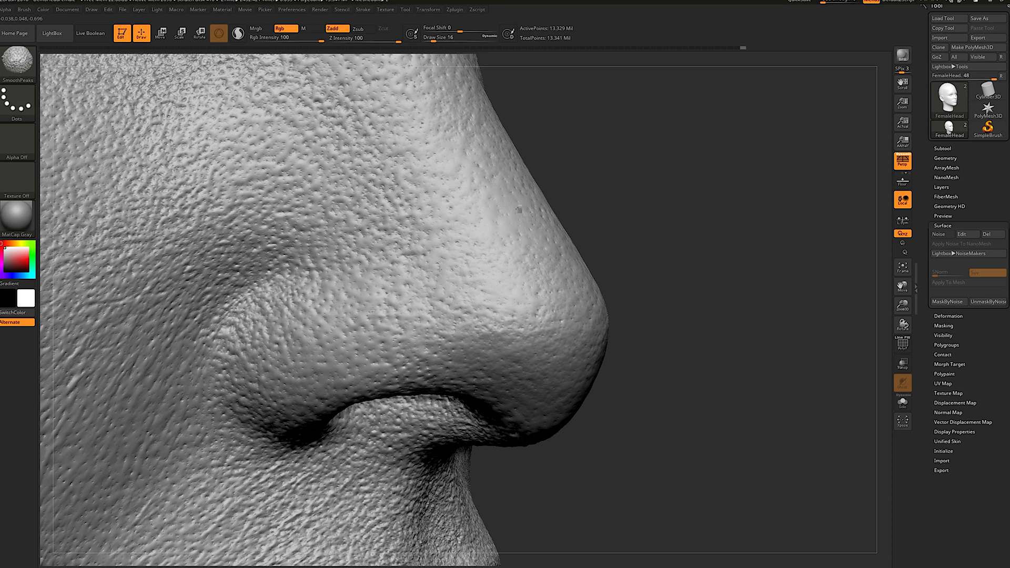
mouse_move(520, 210)
shift+mouse_down()
mouse_move(552, 247)
mouse_move(507, 232)
shift+mouse_up()
Step: Set the Pores brush to draw size 35 and Z intensity 10, and spray larger pores around the nose tip
key(s)
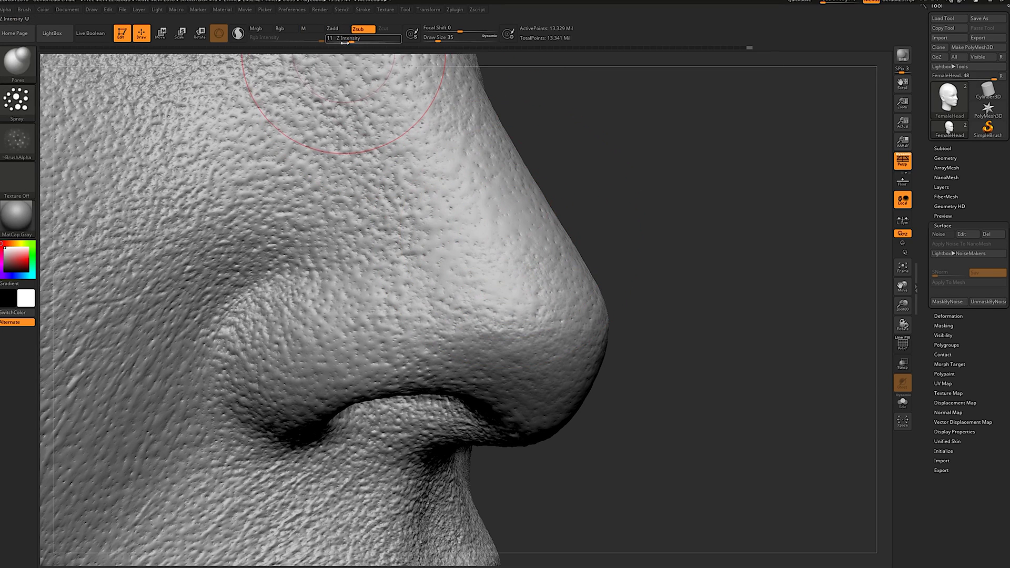
click(347, 40)
click(350, 41)
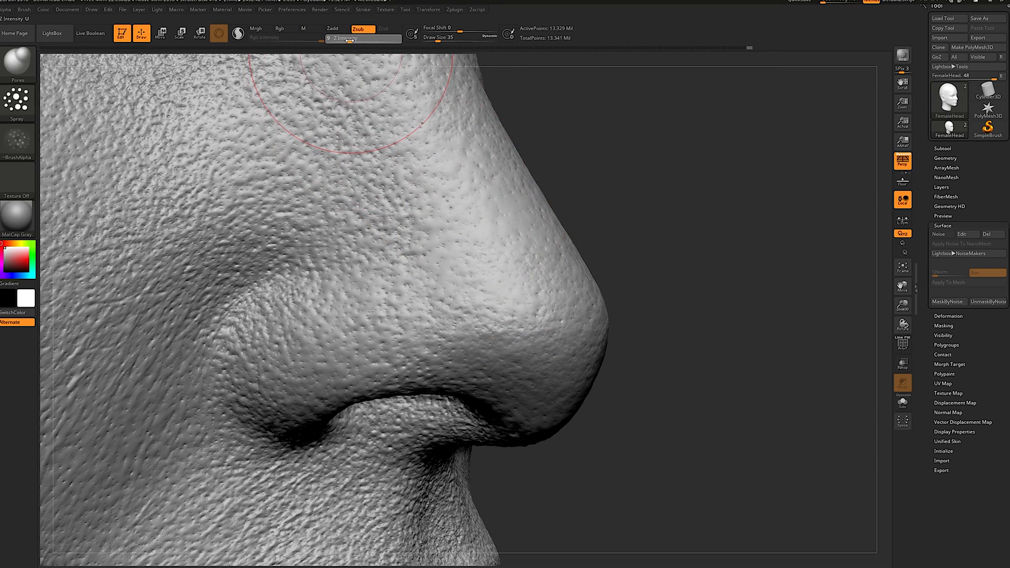
drag(350, 40, 351, 40)
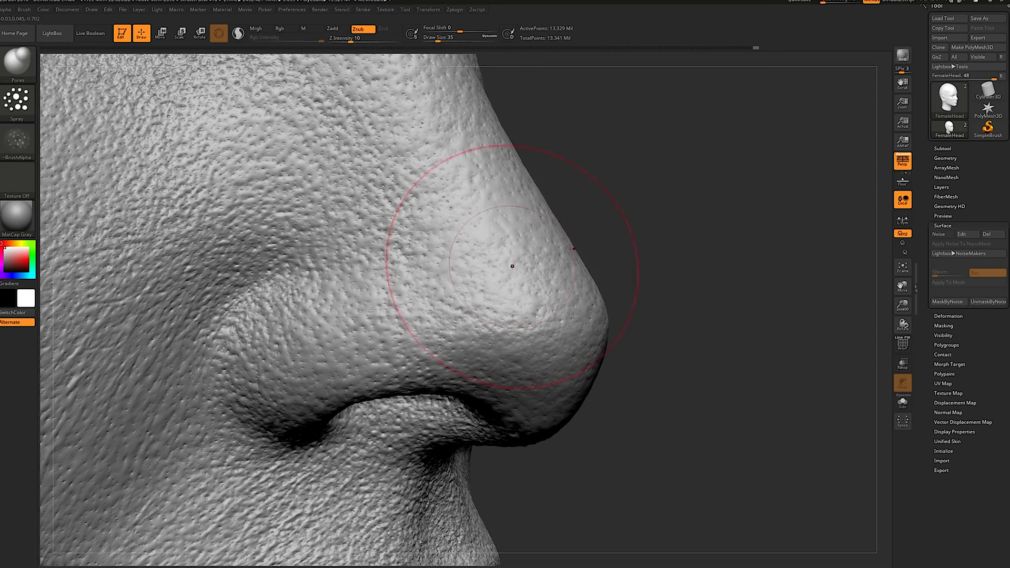
drag(513, 267, 526, 259)
right_drag(573, 259, 520, 250)
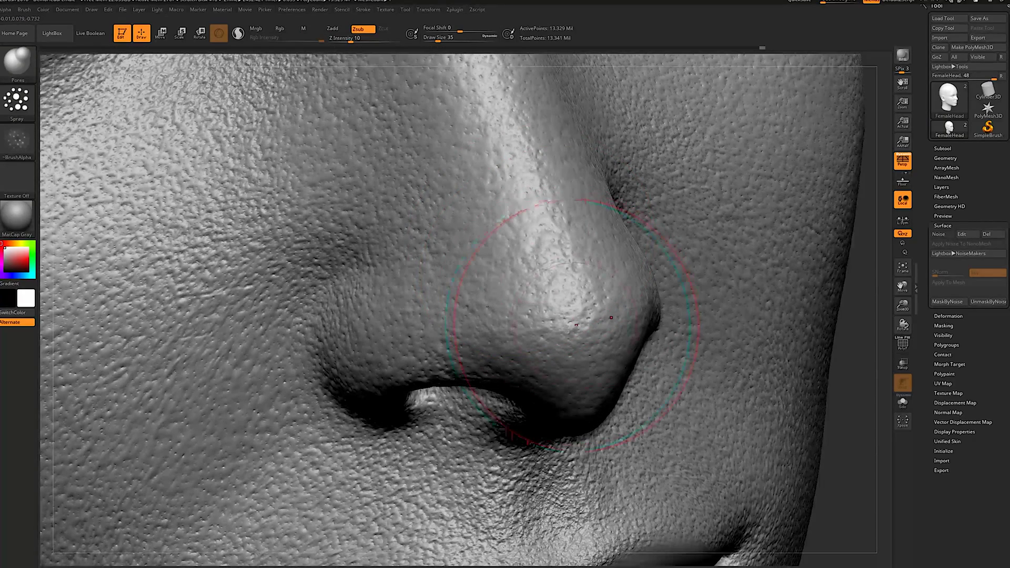
Step: Add pores at draw size 54 to the lower cheek and beside the mouth, and smooth the chin with SmoothPeaks
ctrl+right_drag(805, 338, 730, 315)
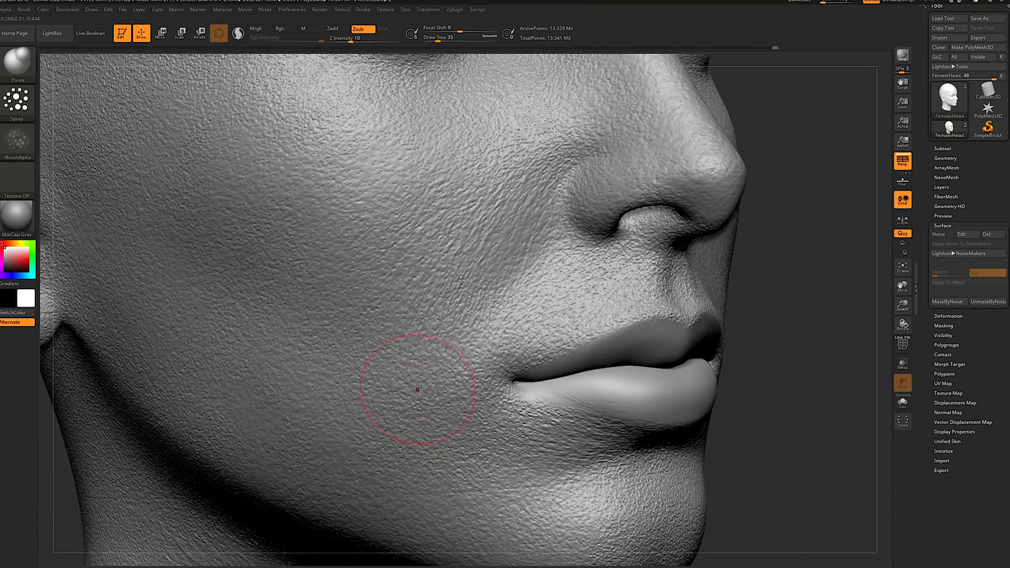
key(shift)
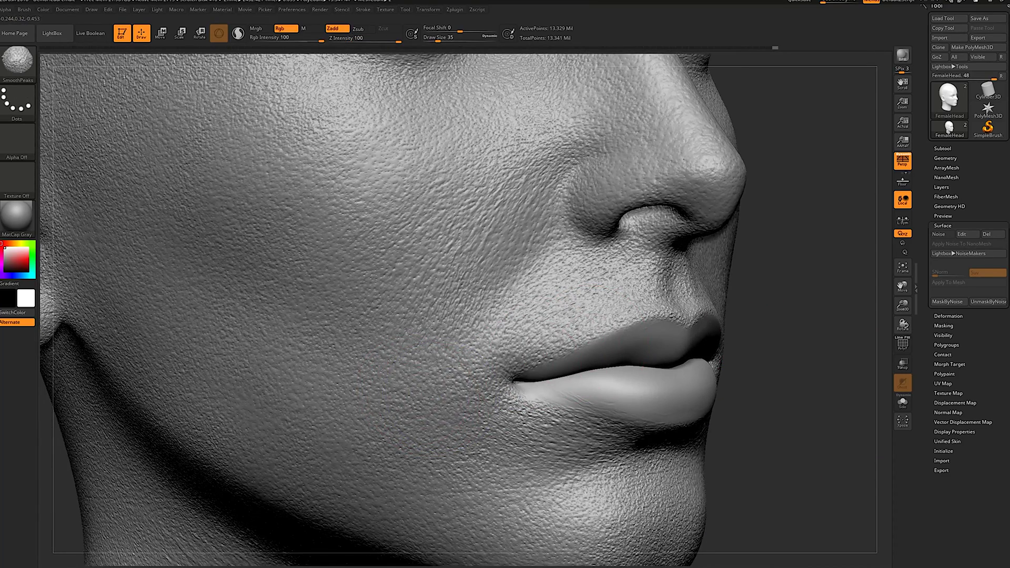
drag(427, 380, 430, 395)
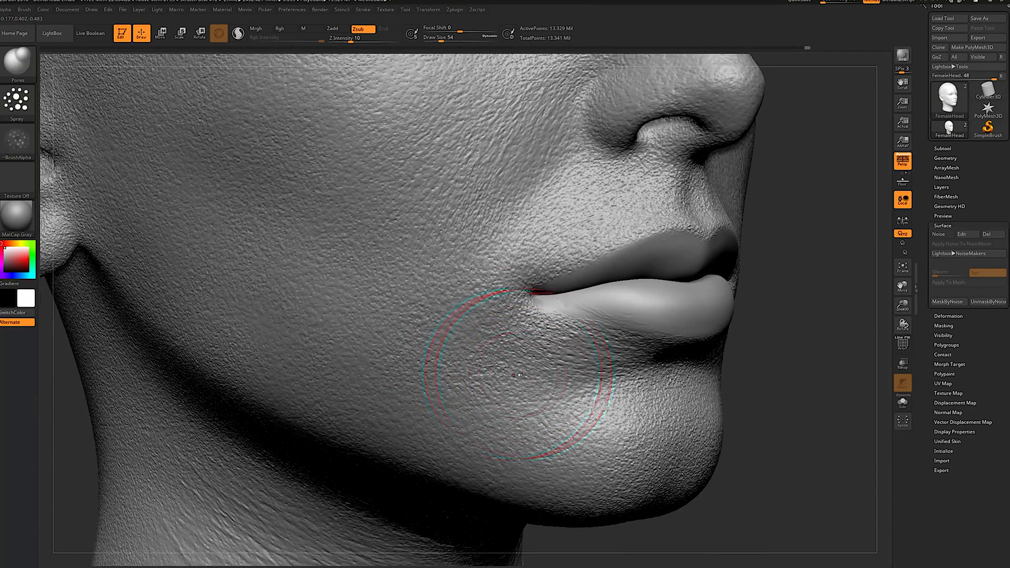
drag(514, 375, 456, 338)
mouse_move(513, 375)
mouse_down()
mouse_move(561, 415)
mouse_move(518, 403)
mouse_up()
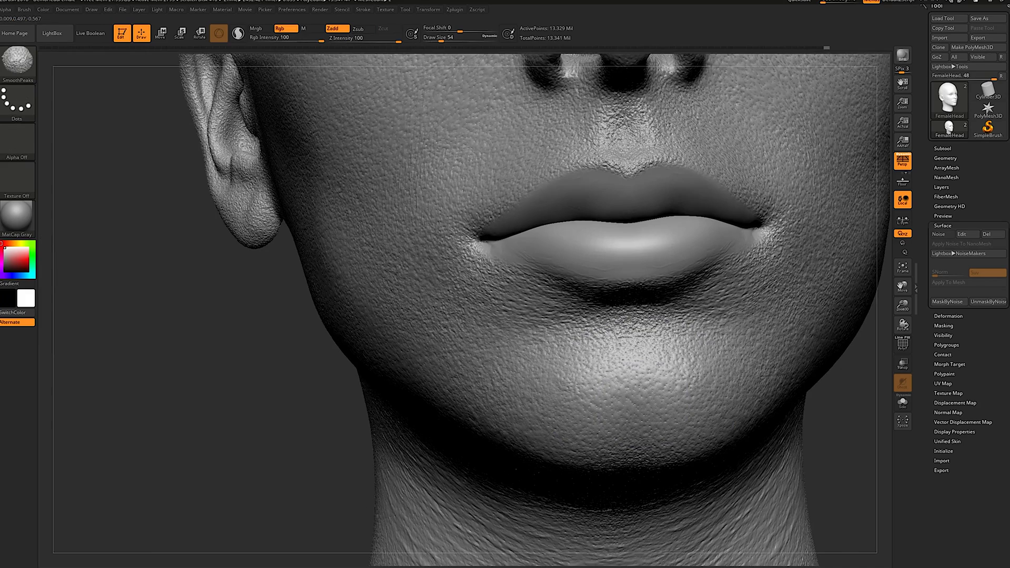
mouse_move(637, 375)
shift+mouse_down()
mouse_move(652, 395)
mouse_move(638, 420)
shift+mouse_up()
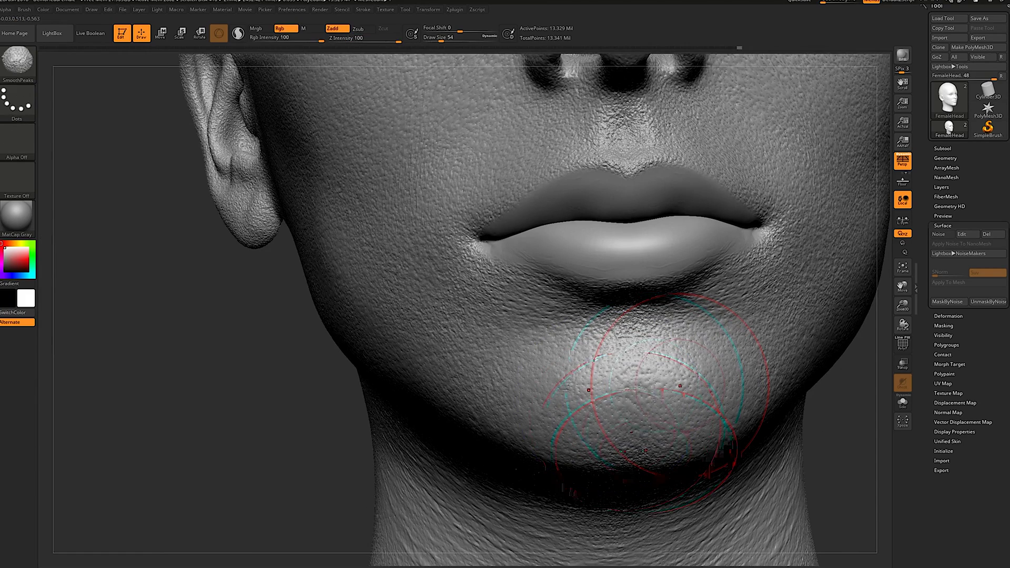
Step: Smooth the skin detail on the temple and in front of the ear with SmoothPeaks
mouse_move(840, 418)
mouse_down()
mouse_move(575, 417)
mouse_move(621, 415)
mouse_up()
mouse_move(755, 342)
alt+mouse_down()
mouse_move(737, 246)
mouse_move(686, 315)
mouse_move(678, 307)
alt+mouse_up()
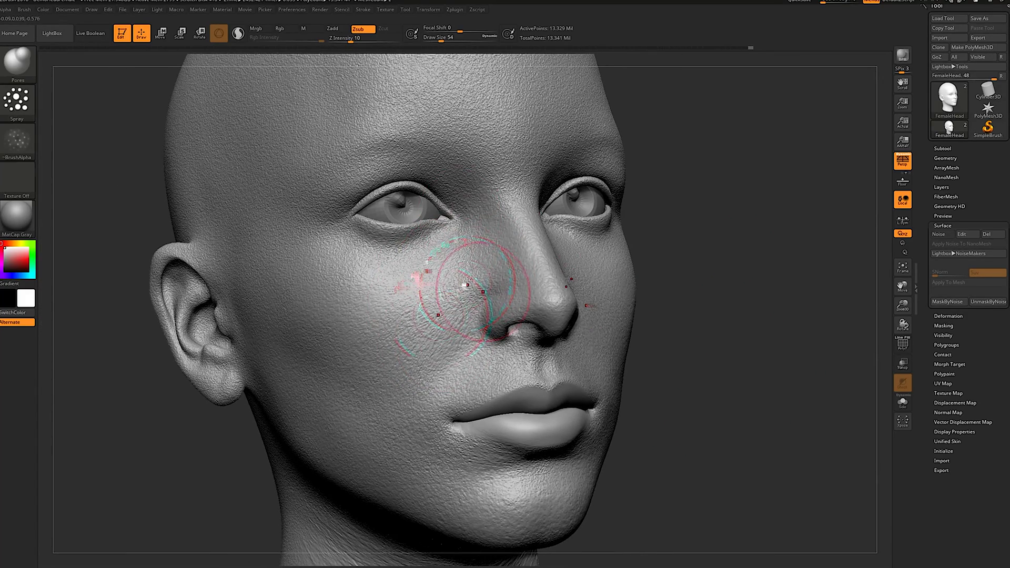
mouse_move(753, 260)
mouse_down()
mouse_move(654, 211)
mouse_move(768, 292)
mouse_up()
key(shift)
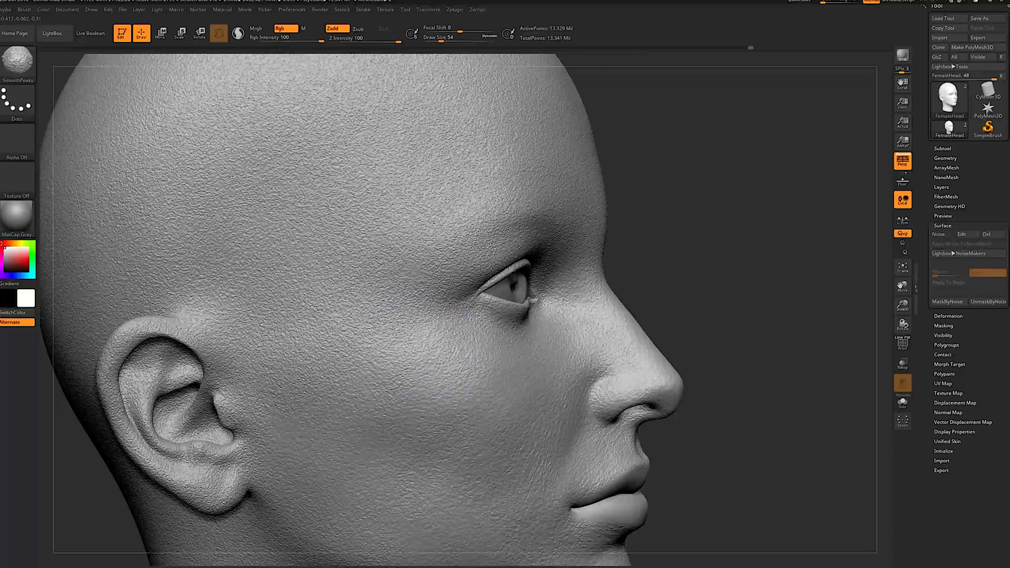
mouse_move(402, 329)
shift+mouse_down()
mouse_move(314, 282)
mouse_move(258, 278)
mouse_move(292, 349)
mouse_move(232, 302)
shift+mouse_up()
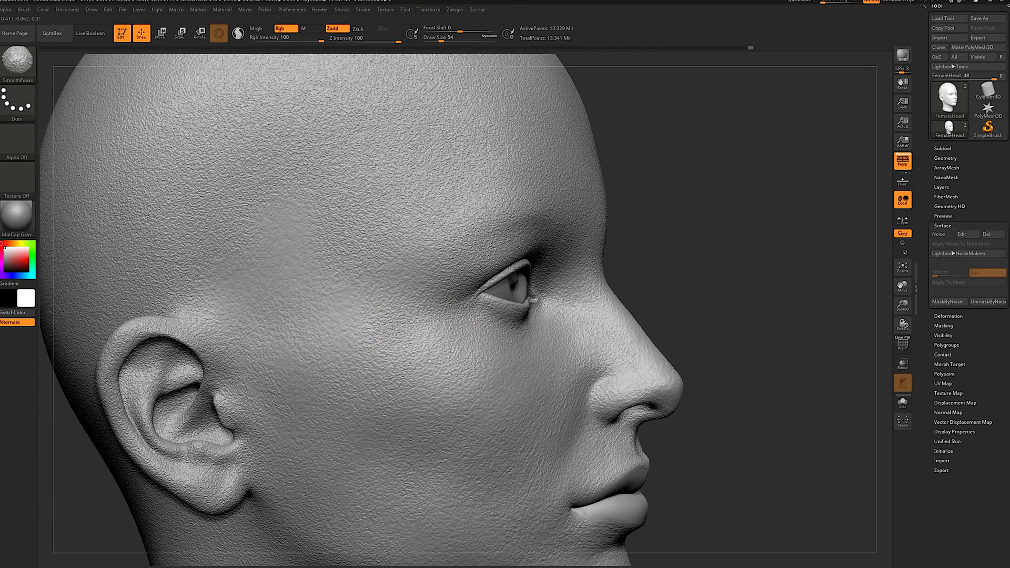
shift+drag(302, 396, 349, 341)
Step: Soften the skin texture over the brow and the side of the forehead with SmoothPeaks
drag(763, 294, 684, 298)
shift+drag(558, 243, 587, 237)
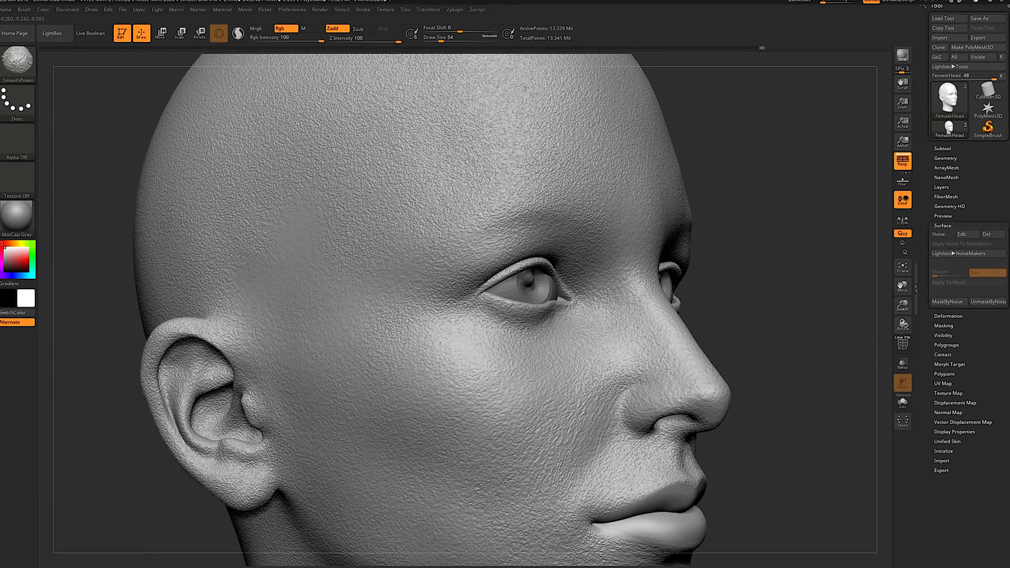
mouse_move(519, 195)
shift+mouse_down()
mouse_move(466, 184)
mouse_move(371, 201)
shift+mouse_up()
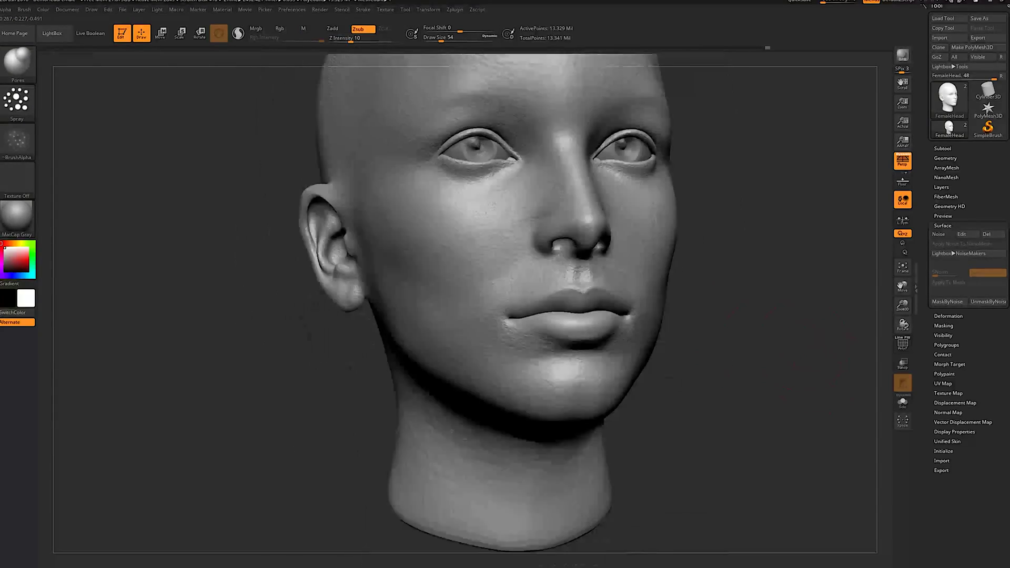
Step: Reduce the draw size to 29 and soften the detail under the eye and above the upper lip with SmoothPeaks
mouse_move(784, 273)
alt+mouse_down()
mouse_move(784, 258)
mouse_move(795, 315)
alt+mouse_up()
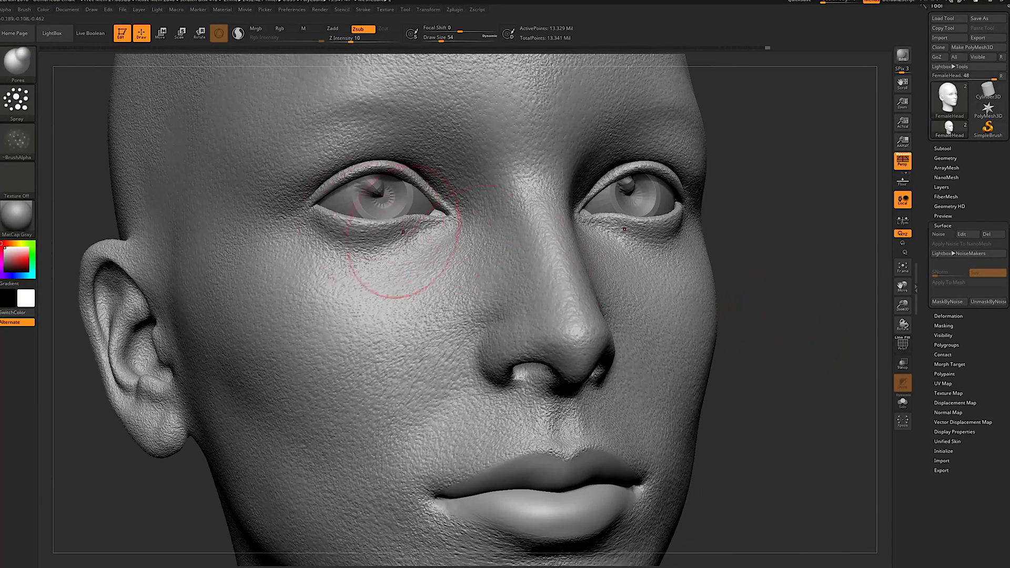
key(s)
mouse_move(376, 229)
mouse_down()
mouse_move(367, 228)
mouse_move(421, 236)
mouse_up()
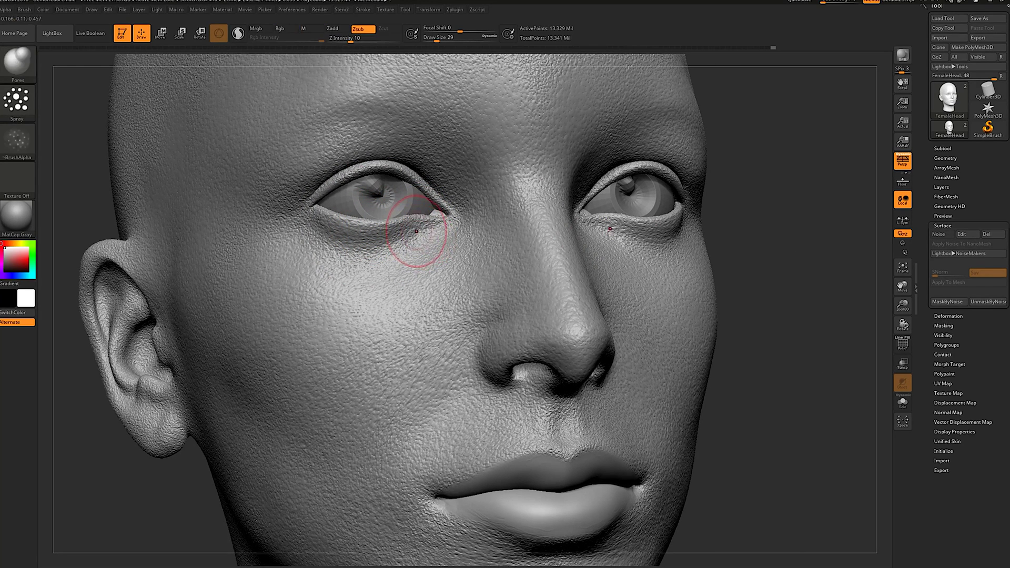
key(shift)
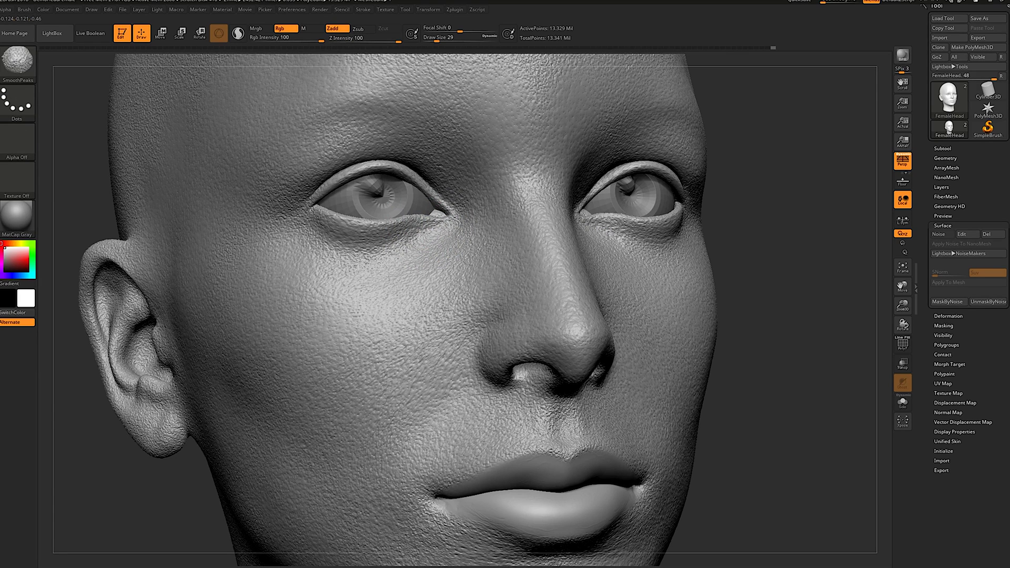
drag(777, 335, 726, 354)
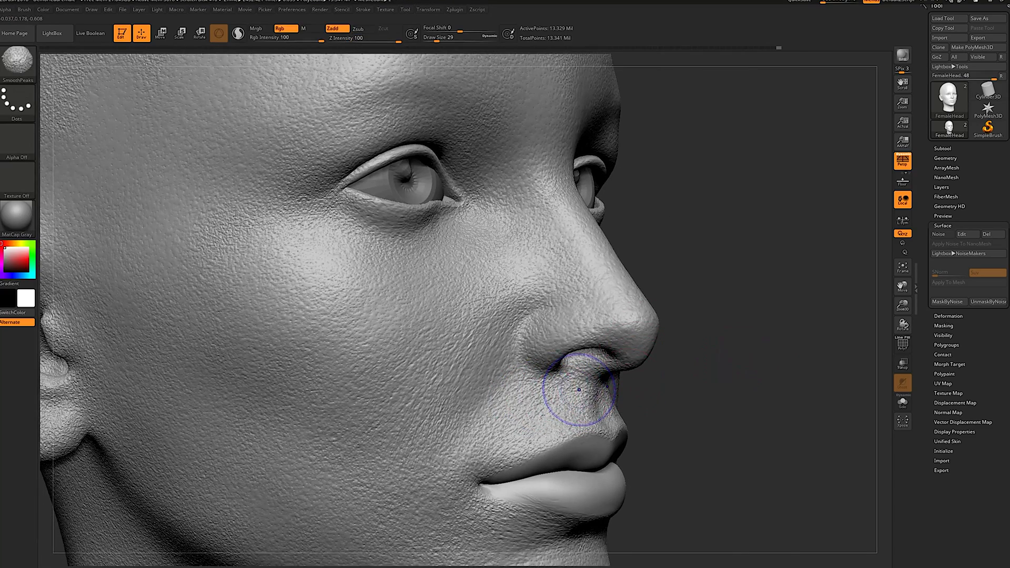
alt+drag(730, 395, 704, 313)
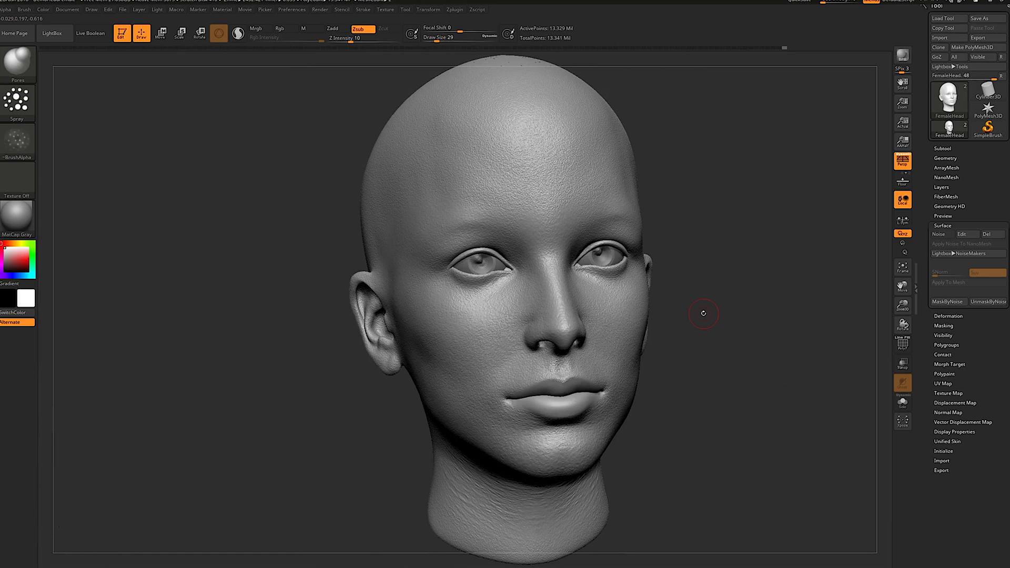